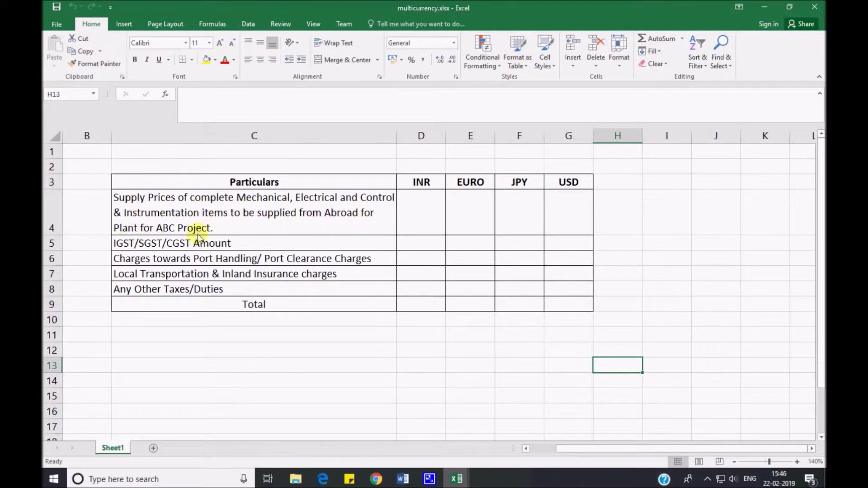
Review the currency headings, the cost rows and the Total row of the price table in multicurrency.xlsx.
left_click(251, 230)
left_click(429, 185)
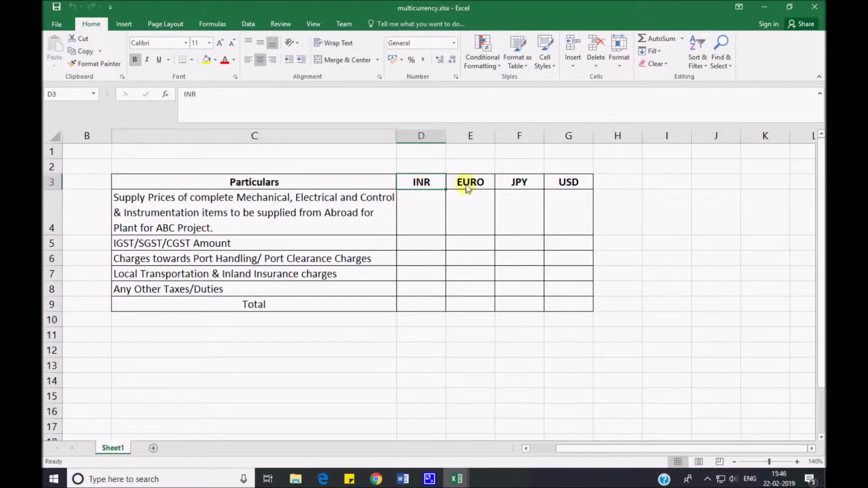
left_click(491, 183)
left_click(538, 183)
left_click(576, 183)
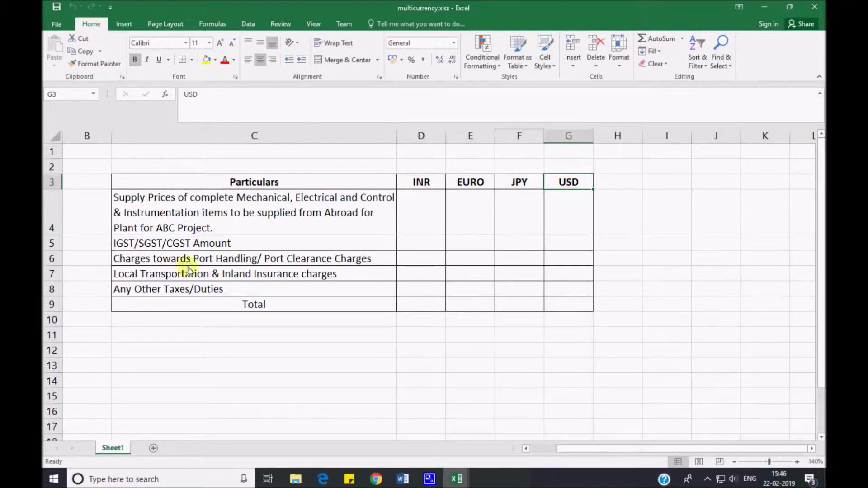
left_click(417, 246)
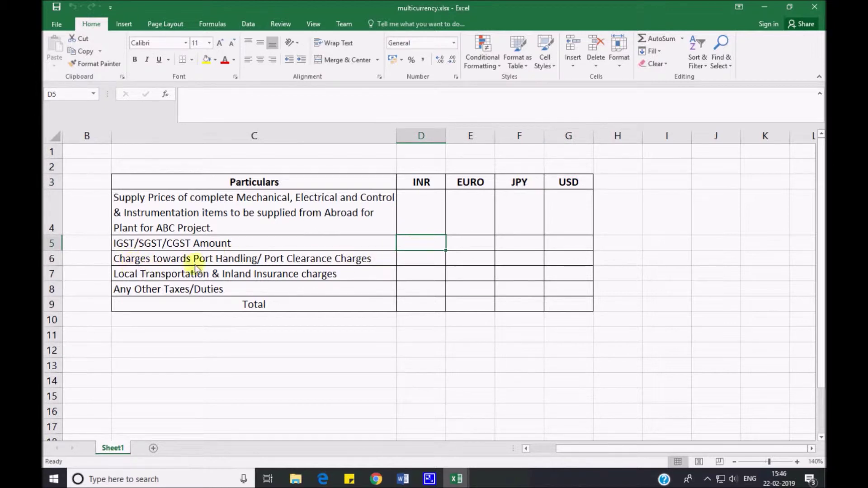
left_click(433, 258)
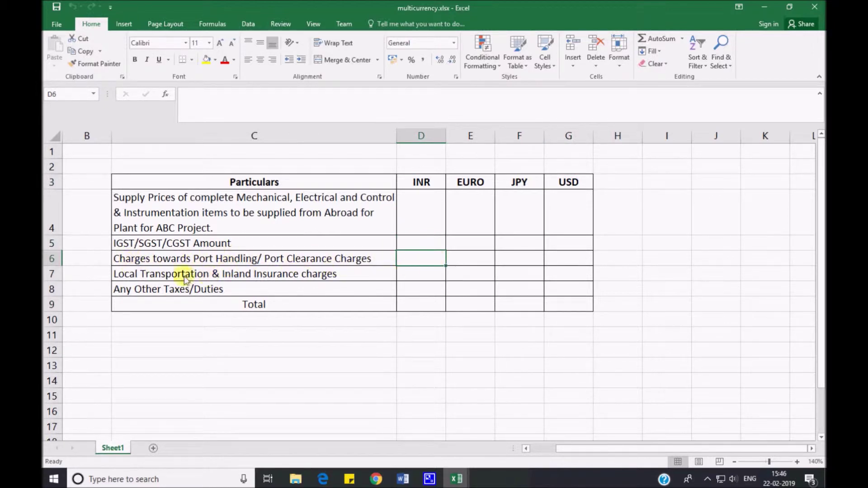
left_click(411, 278)
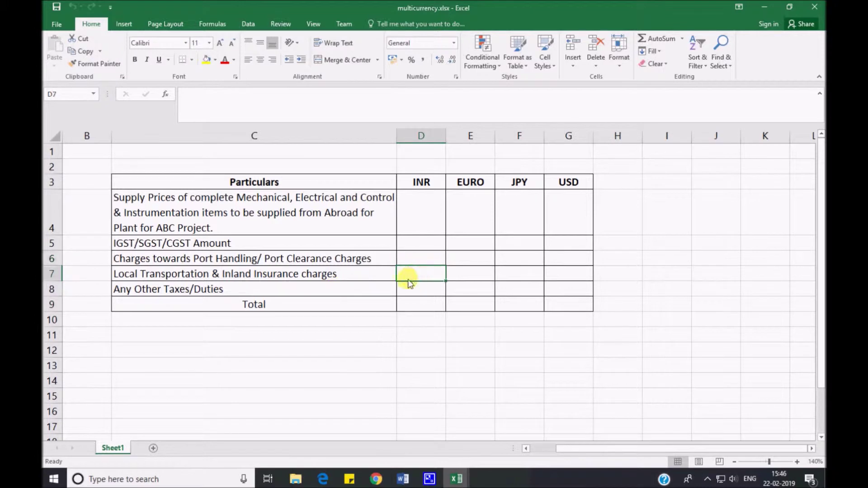
left_click(415, 292)
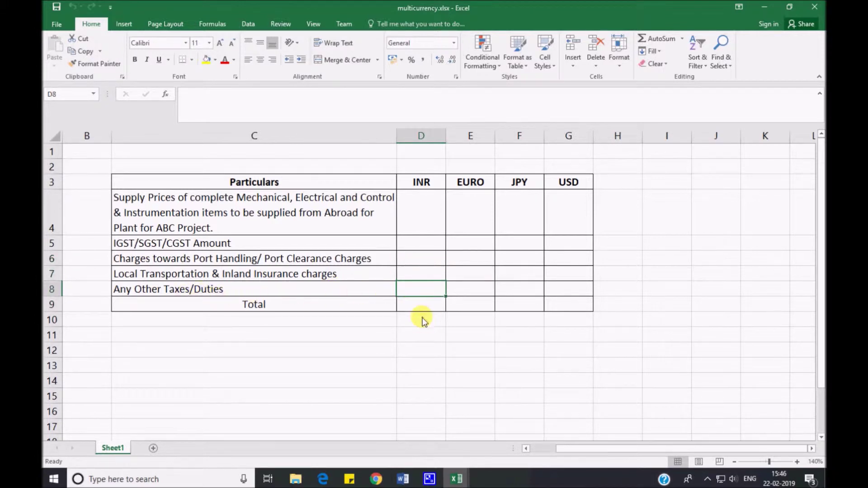
left_click_drag(416, 308, 567, 305)
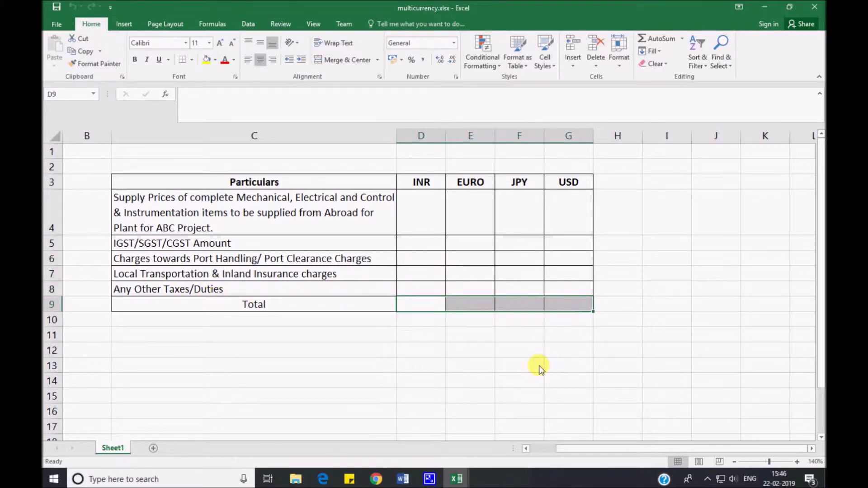
Switch to Chrome, download V3_BOQ_Multicurrency_Template.xls from the tender site and open it with editing and macros enabled.
left_click(377, 479)
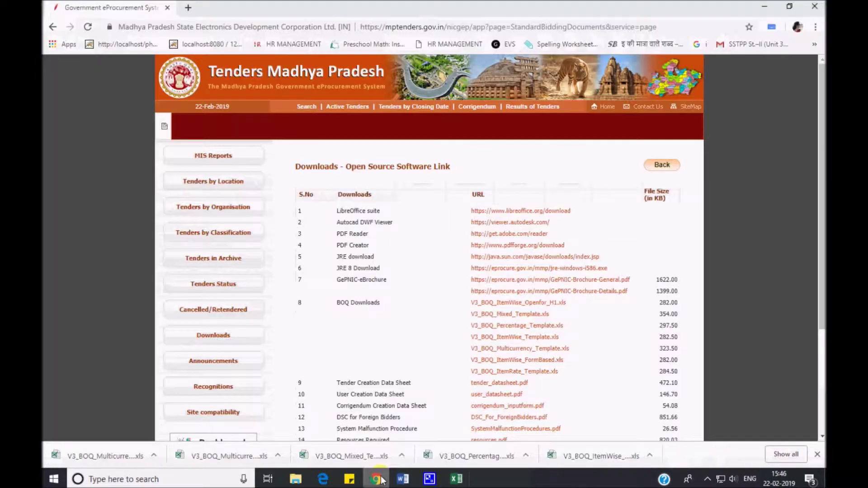
left_click(533, 348)
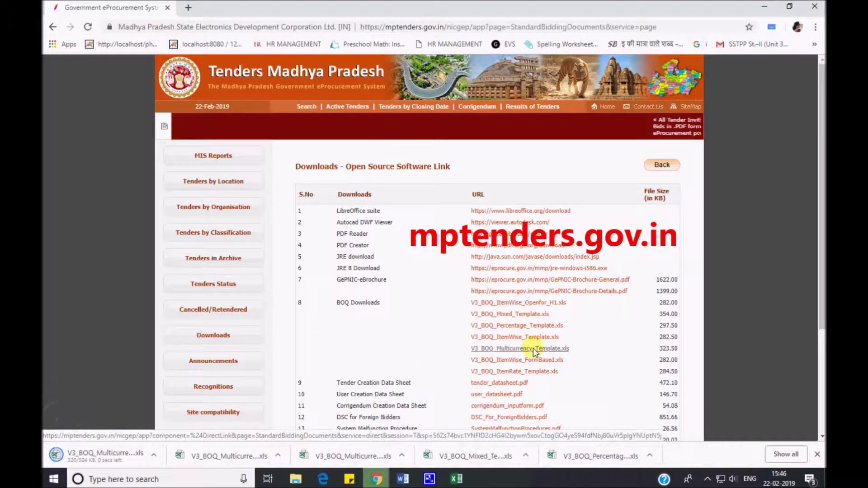
left_click(113, 459)
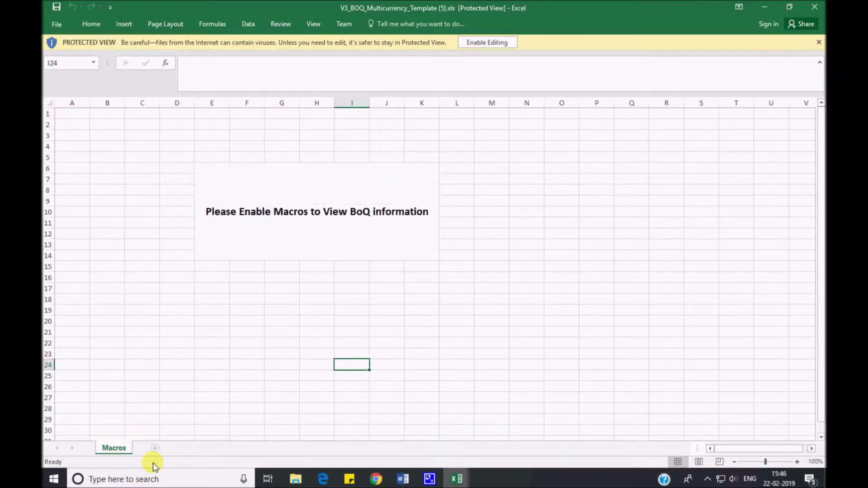
left_click(505, 42)
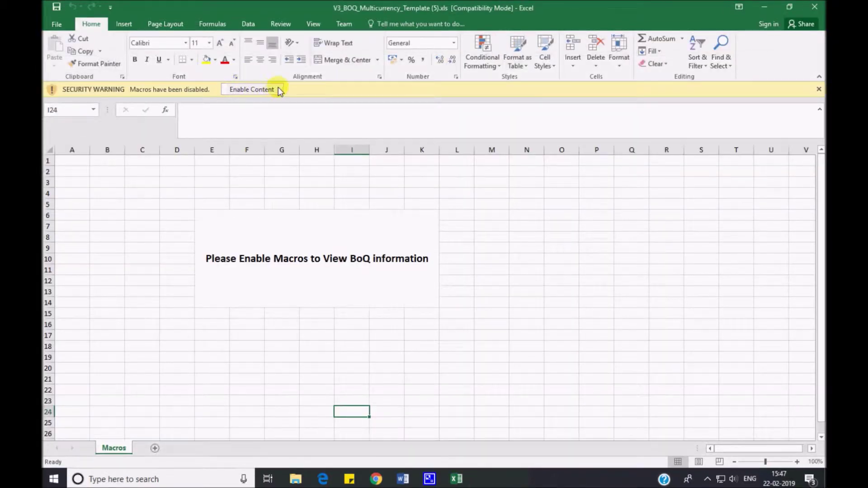
left_click(279, 88)
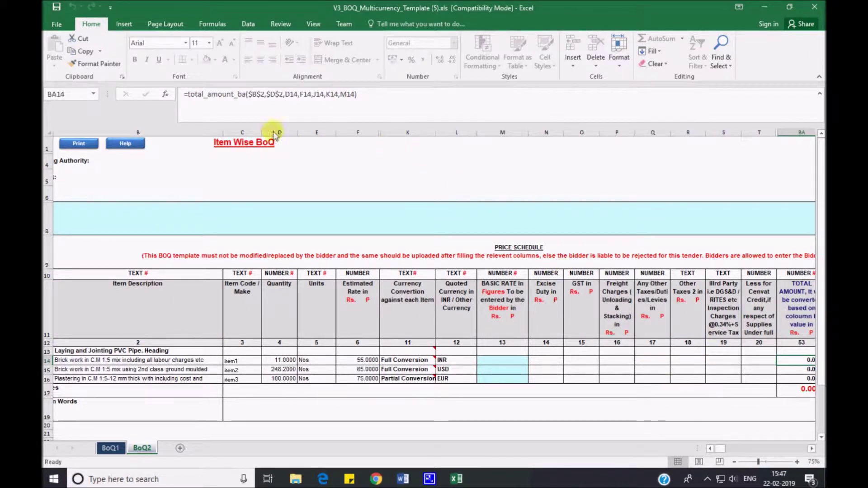
Select columns C to T and unprotect the BoQ2 sheet by entering the sheet password.
left_click_drag(252, 132, 821, 144)
right_click(742, 131)
left_click(496, 191)
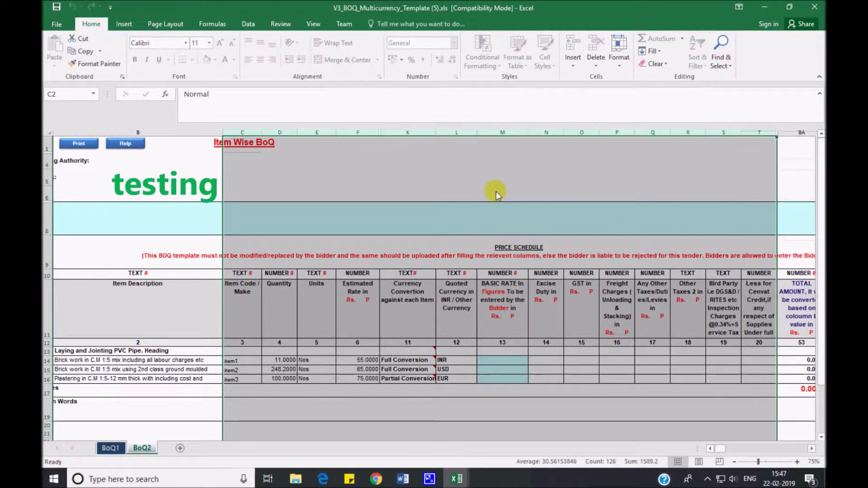
left_click(282, 25)
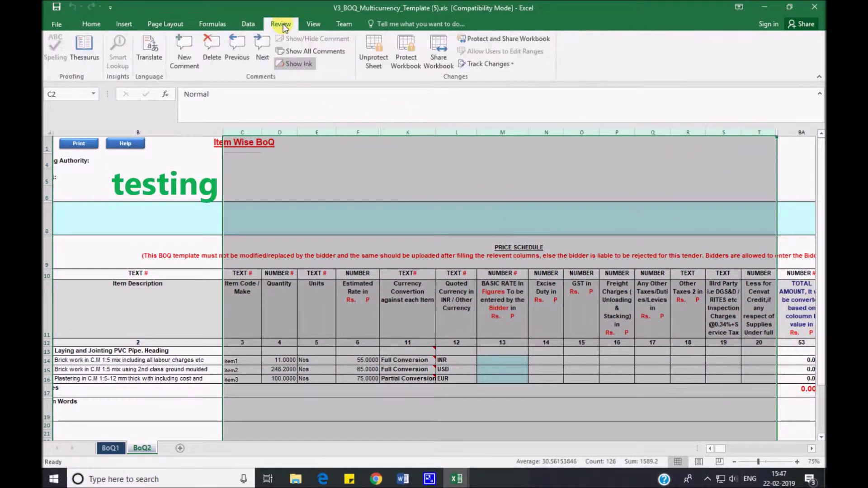
left_click(375, 52)
type("•••••••")
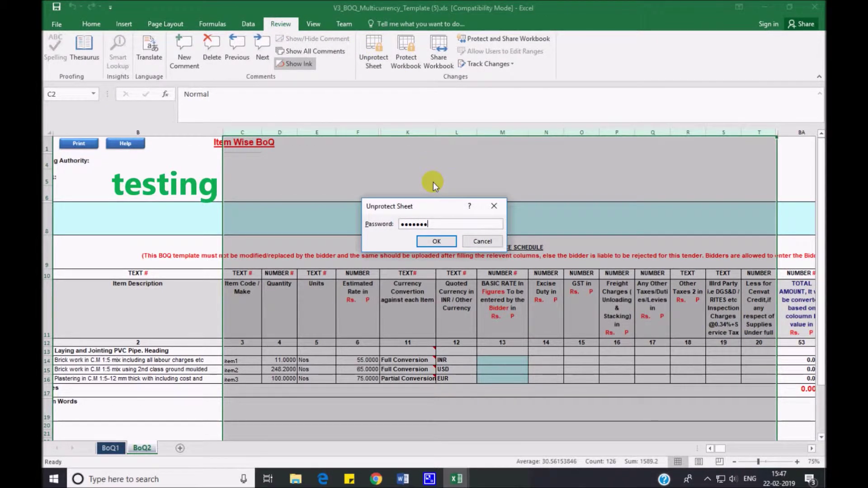
key("Return")
Unhide all hidden columns between column B and column BA on the BoQ2 sheet.
right_click(325, 132)
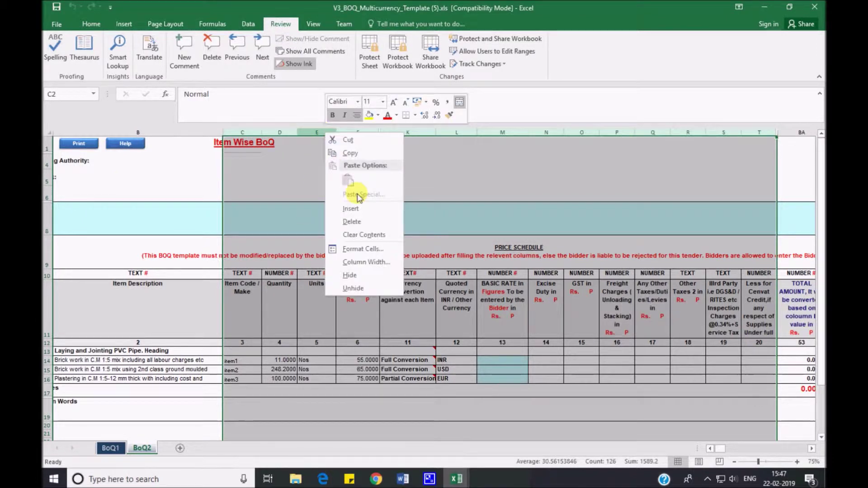
left_click(350, 275)
left_click_drag(173, 135, 240, 133)
right_click(240, 133)
left_click(270, 287)
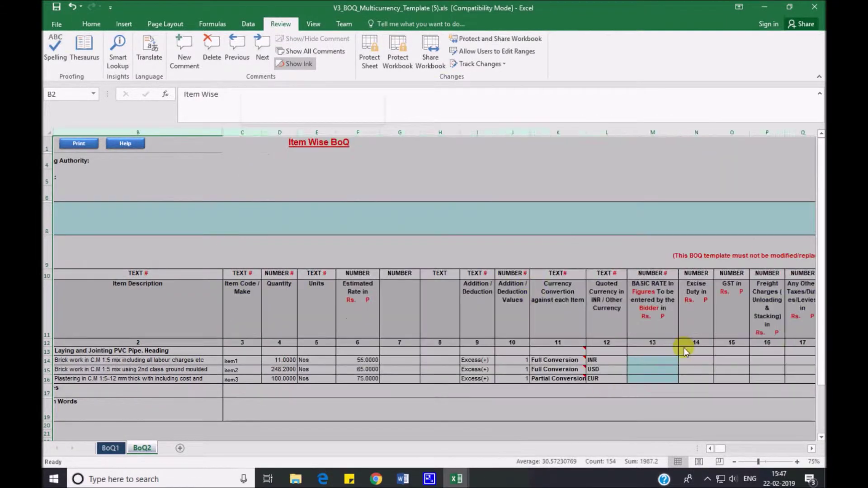
left_click(658, 401)
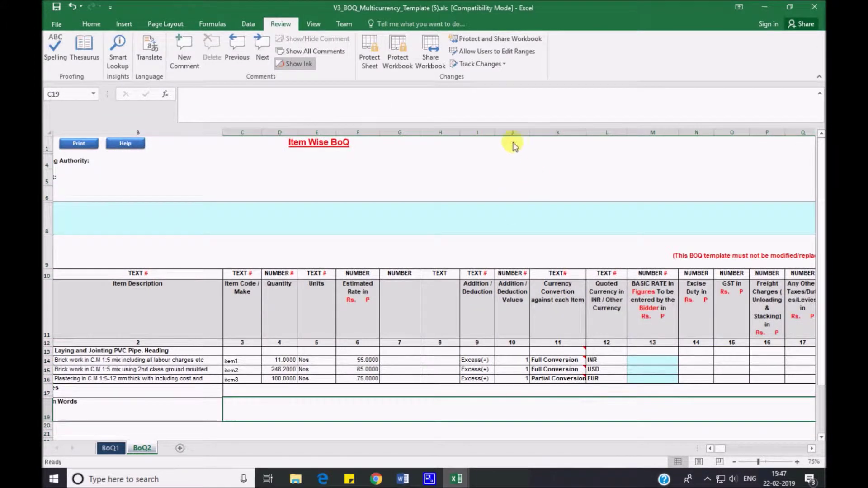
Hide columns F to J, from Estimated Rate through Addition / Deduction Values.
left_click_drag(478, 132, 517, 135)
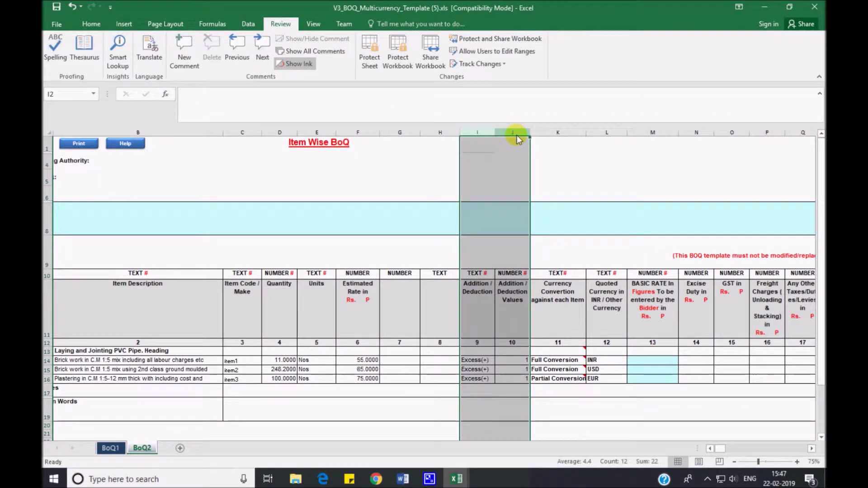
left_click_drag(565, 132, 615, 134)
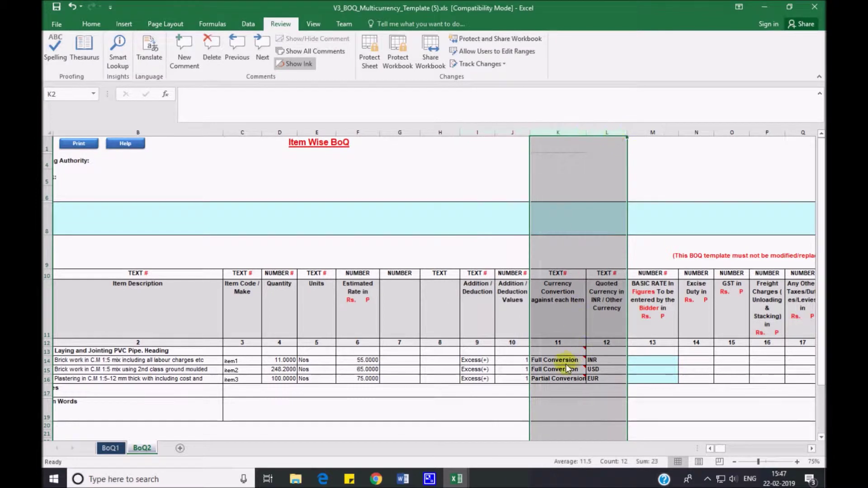
left_click(570, 361)
left_click_drag(563, 132, 608, 135)
mouse_move(514, 135)
left_mouse_down()
mouse_move(325, 136)
mouse_move(501, 135)
left_mouse_up()
right_click(501, 135)
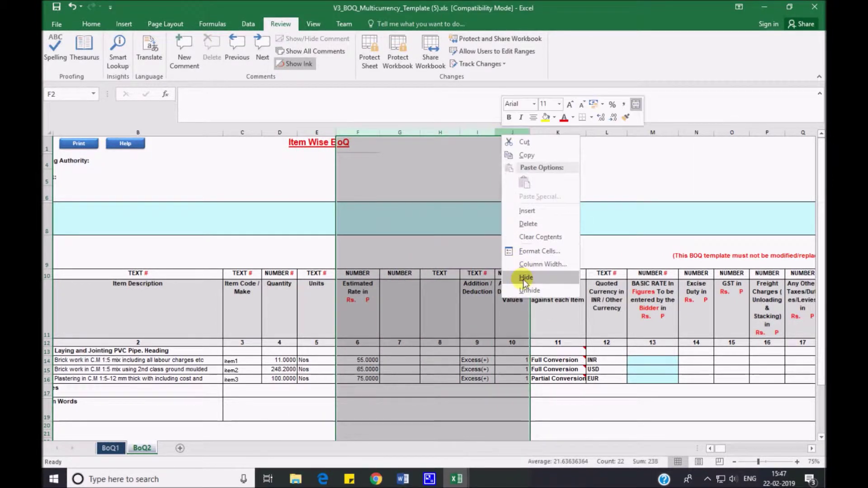
left_click(527, 330)
left_click(470, 419)
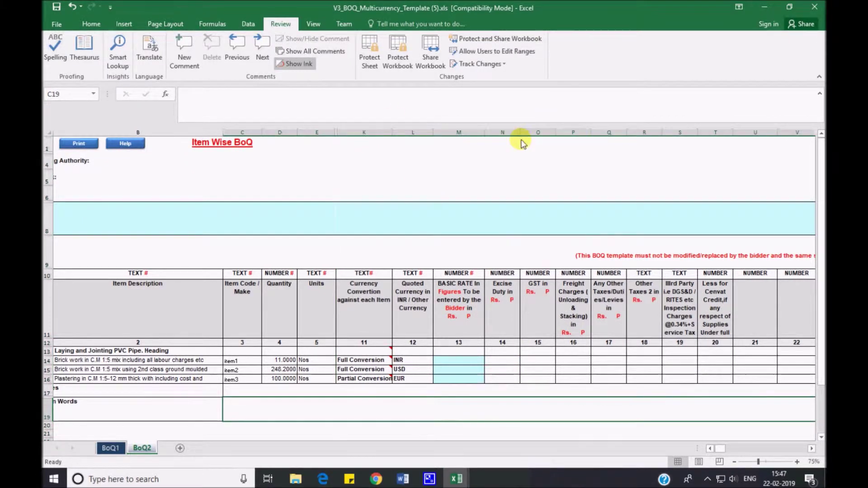
Hide columns S to AZ, between Other Taxes 2 and the total amount column.
left_click_drag(688, 131, 229, 185)
right_click(229, 132)
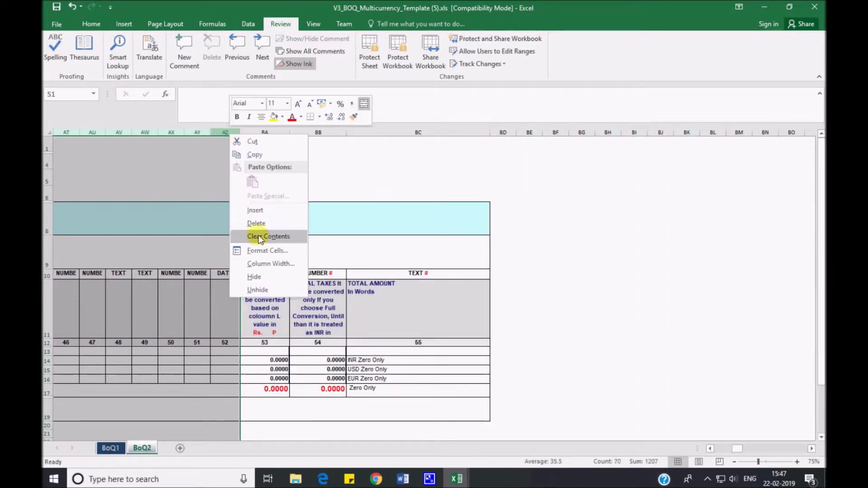
left_click(254, 277)
left_click(710, 449)
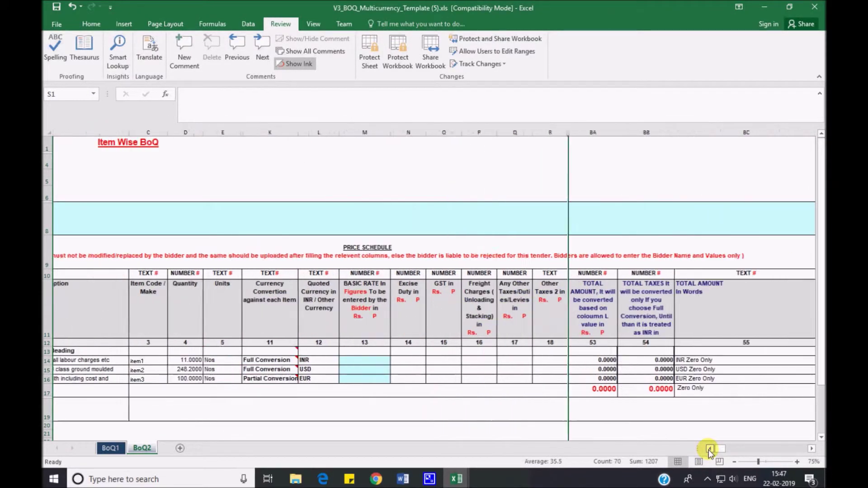
left_click(656, 409)
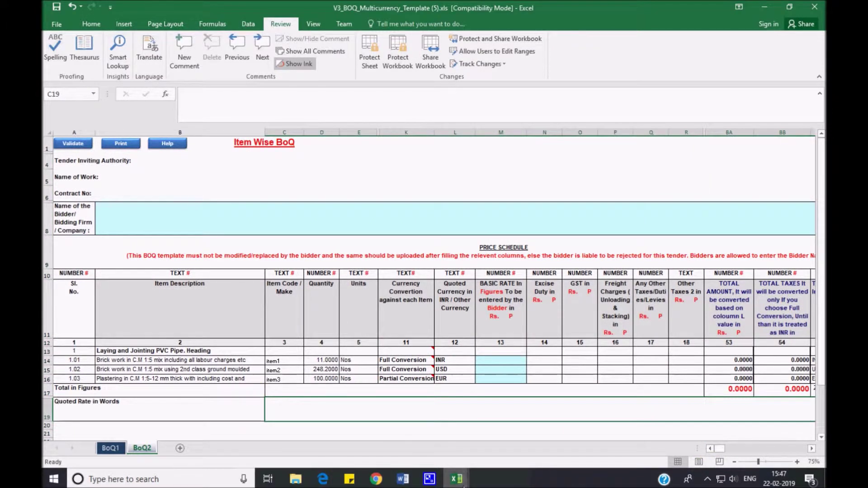
Switch to multicurrency.xlsx and copy the full supply prices description from cell C4.
mouse_move(462, 483)
left_click(529, 441)
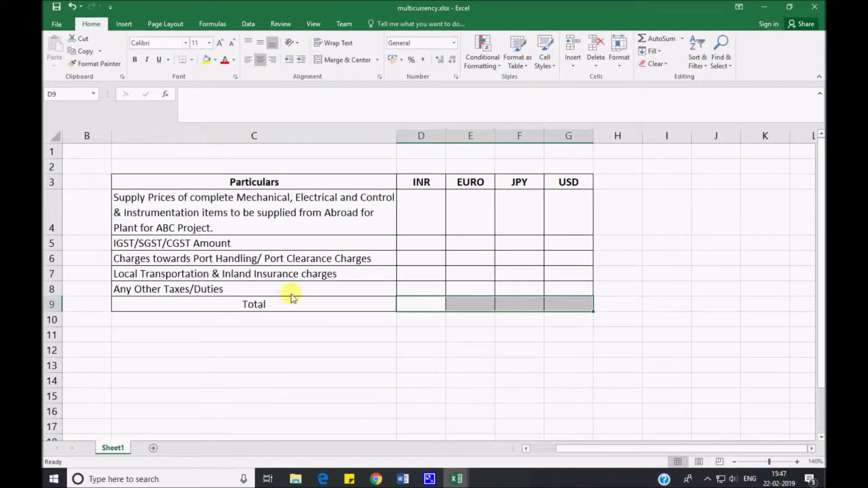
left_click(341, 222)
double_click(219, 226)
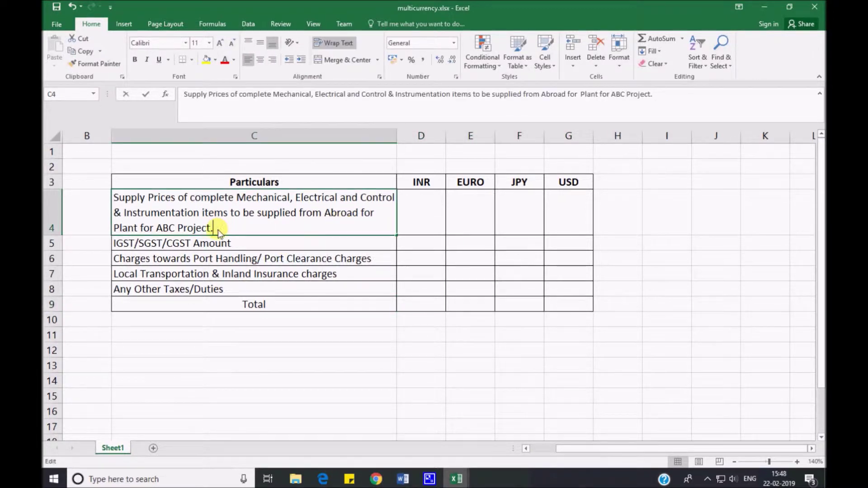
left_click_drag(218, 227, 87, 196)
key("Escape")
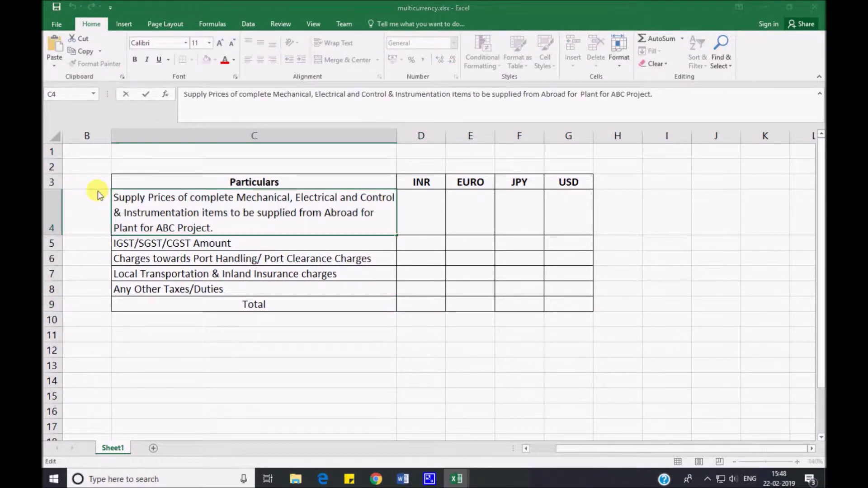
Return to the BoQ template and replace the item 1 heading in cell B13 with the copied supply prices description.
key("alt+Tab")
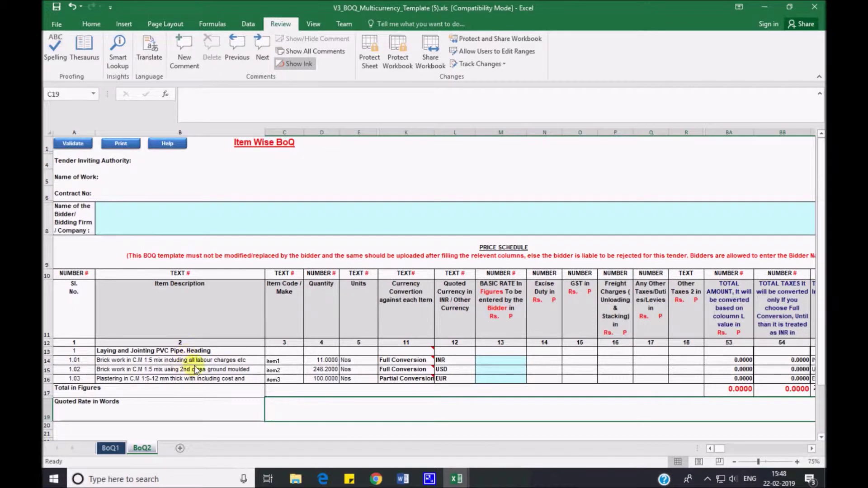
left_click(217, 352)
double_click(216, 352)
left_click_drag(216, 352, 62, 338)
key("ctrl+v")
key("Return")
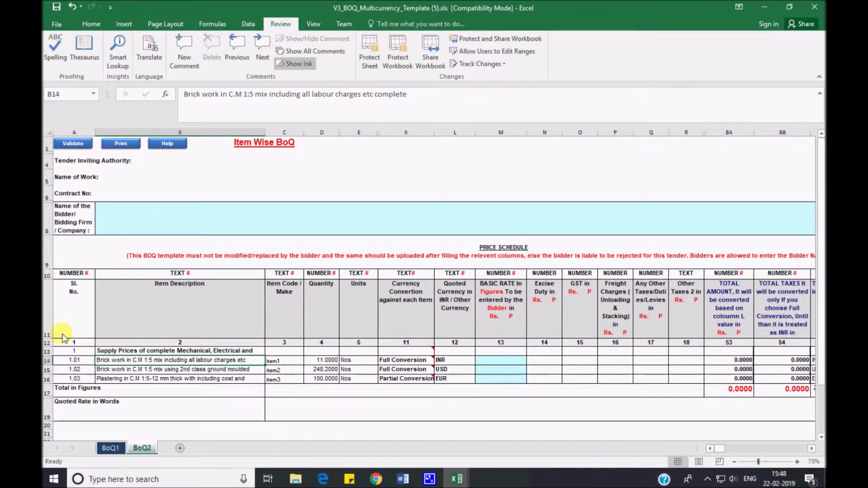
Insert a blank row above item 1.02 and clear the sample item descriptions in cells B14 to B17.
right_click(45, 370)
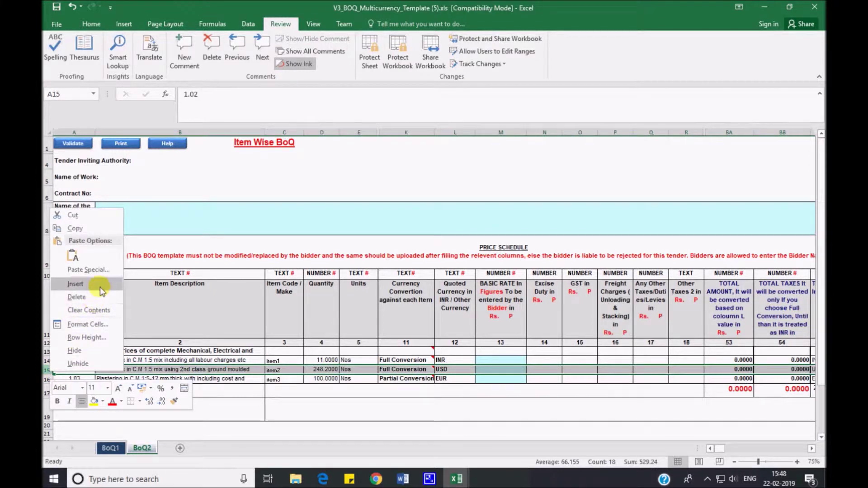
left_click(86, 288)
left_click_drag(166, 361, 167, 387)
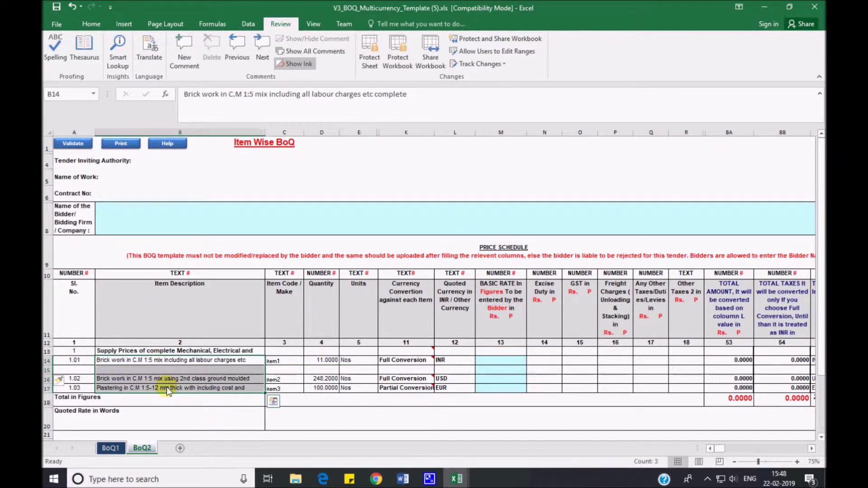
key("Delete")
Number the three rows below item 1.01 as 1.02, 1.03 and 1.04 in the serial number column.
left_click(80, 361)
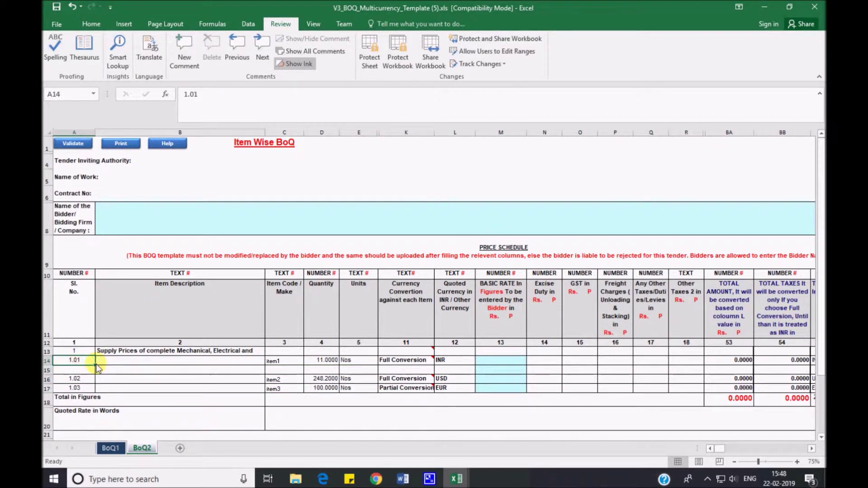
left_click(86, 371)
type("1.02")
key("Down")
type("1.03")
key("Return")
type("1.04")
Enter the item descriptions in INR, in USD, in JPY and in EURO for items 1.01 to 1.04 in cells B14 to B17.
left_click(134, 365)
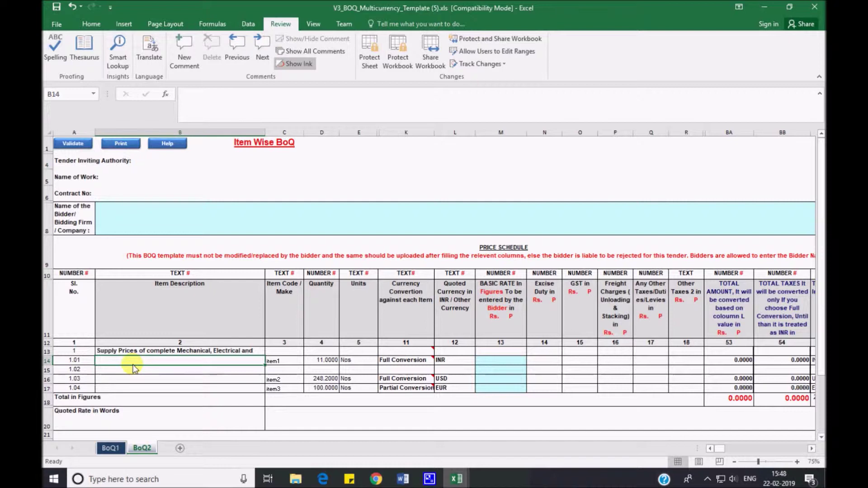
type("in INR")
key("Return")
type("in ")
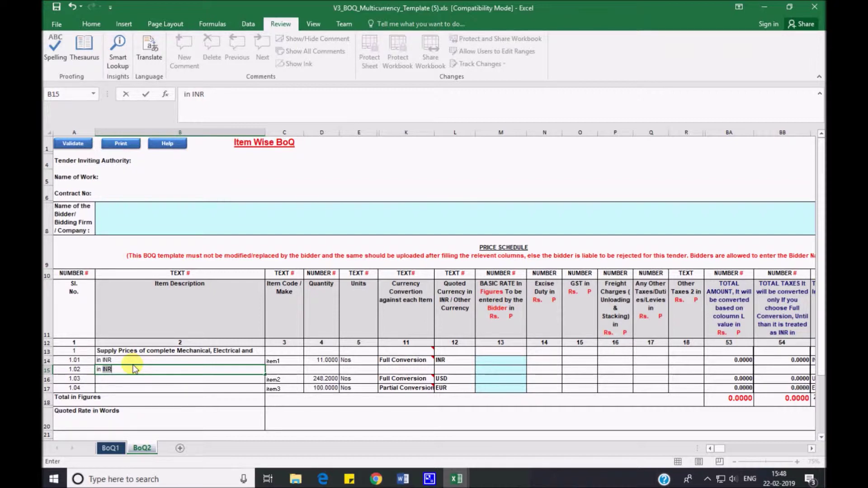
type("USD")
key("Return")
type("i")
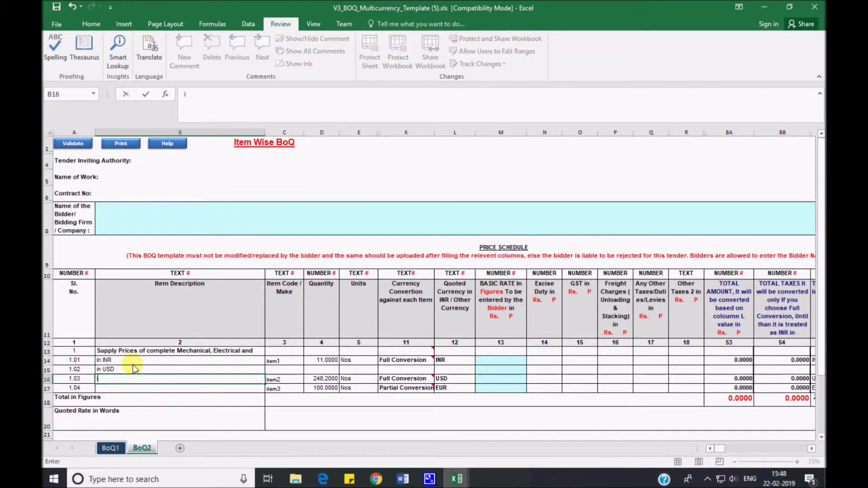
type("n JPY")
key("Return")
type("in EURO")
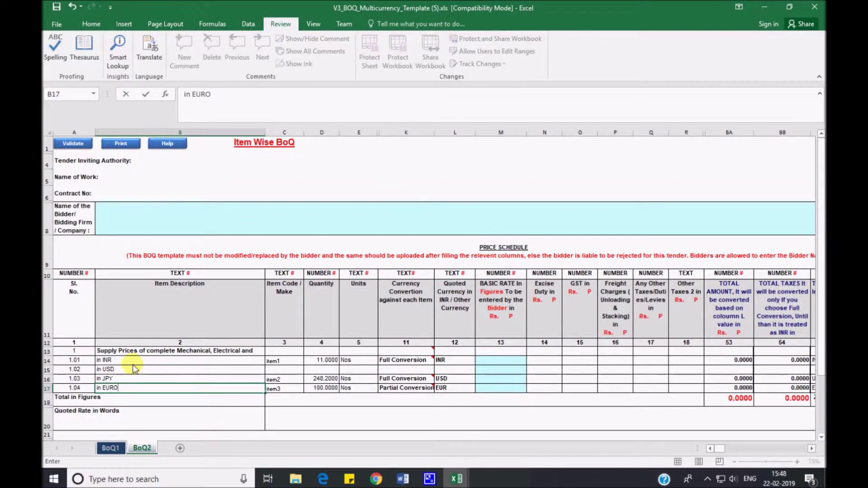
Set the item codes of items 1.02, 1.03 and 1.04 to item2, item3 and item4.
left_click(291, 379)
left_click(296, 362)
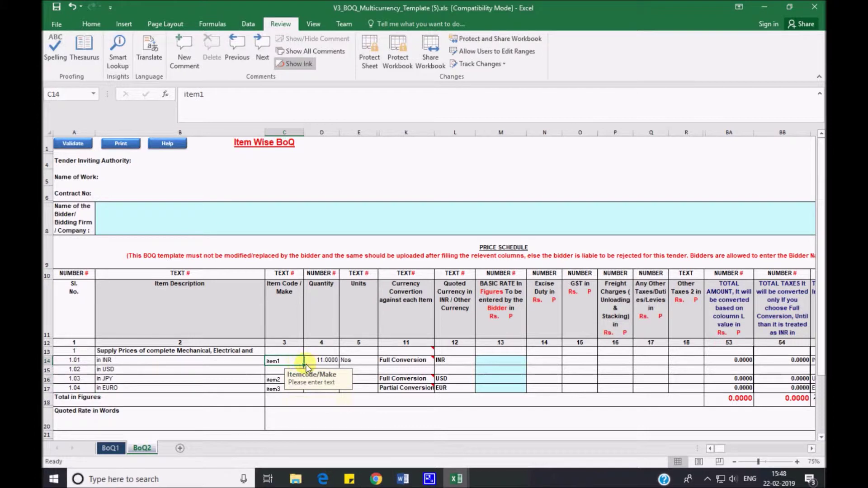
left_click(279, 379)
key("ctrl+c")
key("Up")
key("Return")
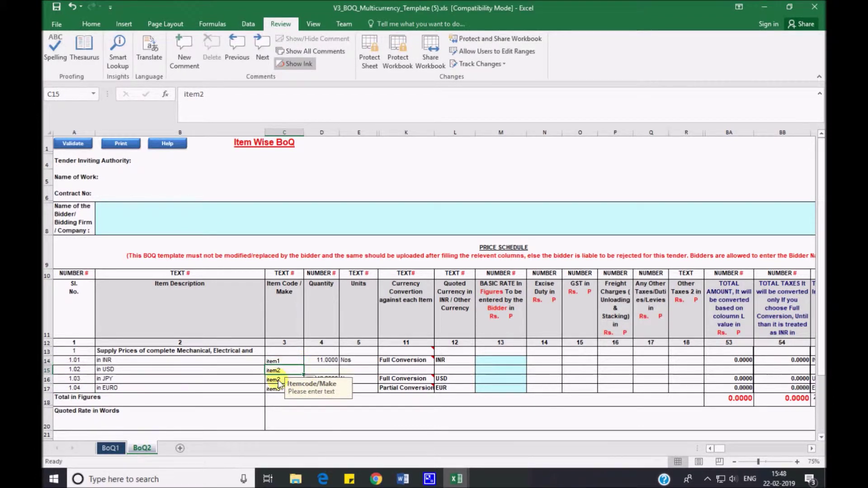
double_click(281, 381)
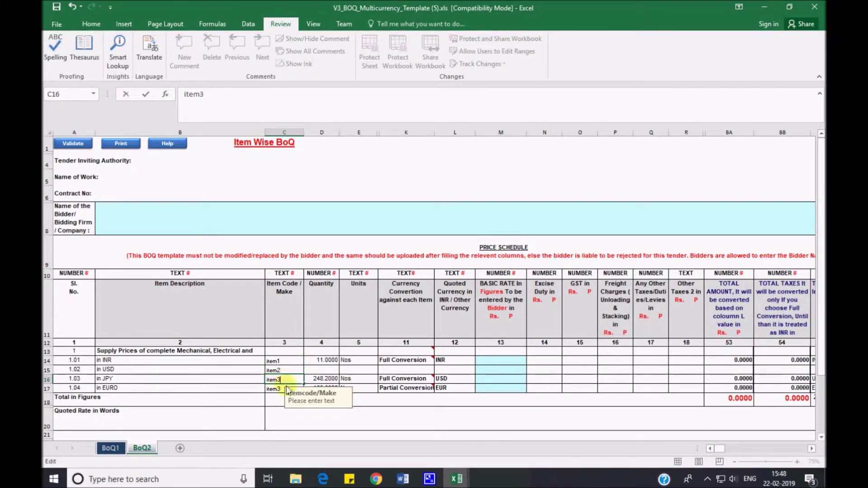
left_click(285, 390)
double_click(285, 390)
type("item4")
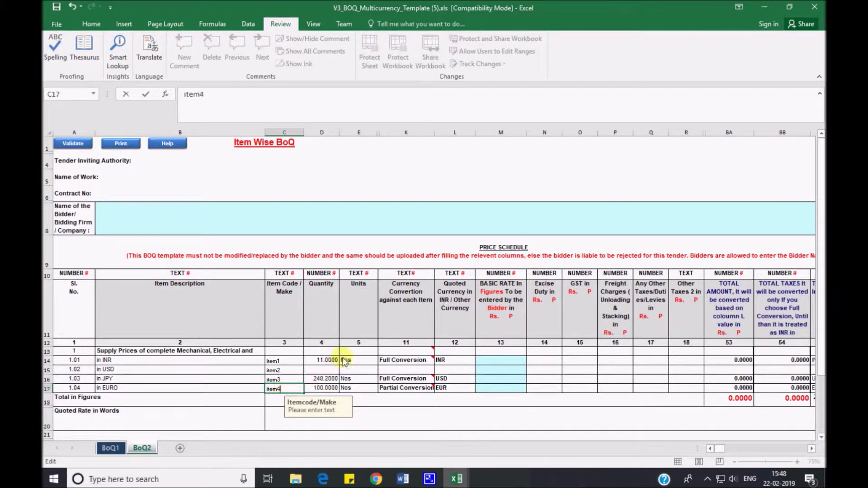
left_click(579, 435)
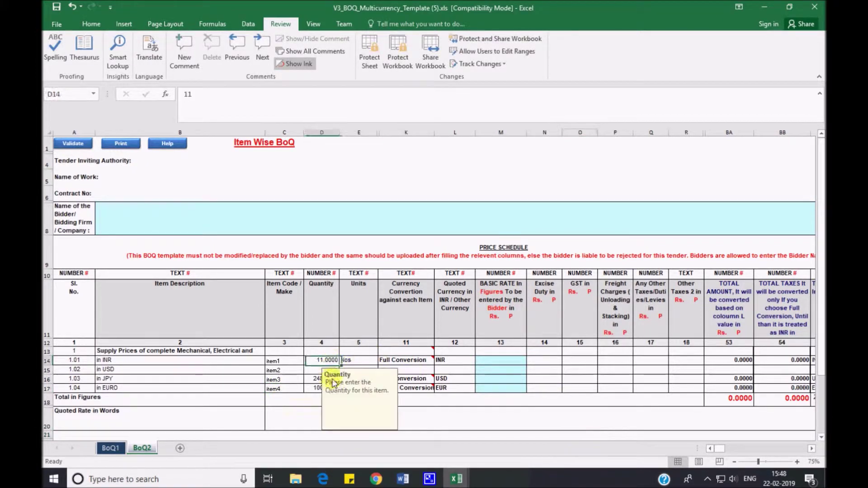
Clear the sample quantities in cells D14 to D17 and enter a quantity of 1 for all four items.
left_click_drag(337, 362, 337, 388)
key("Delete")
type("1")
key("Return")
type("1")
key("Return")
type("1")
key("Return")
type("1")
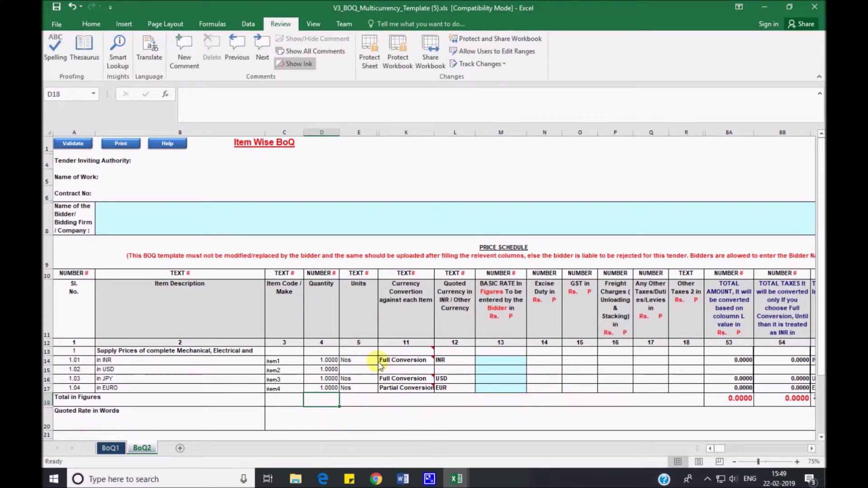
Set the units of items 1.01 to 1.04 to LS in cells E14 to E17.
left_click(354, 361)
type("LS")
key("Return")
type("lS")
key("Return")
type("LS")
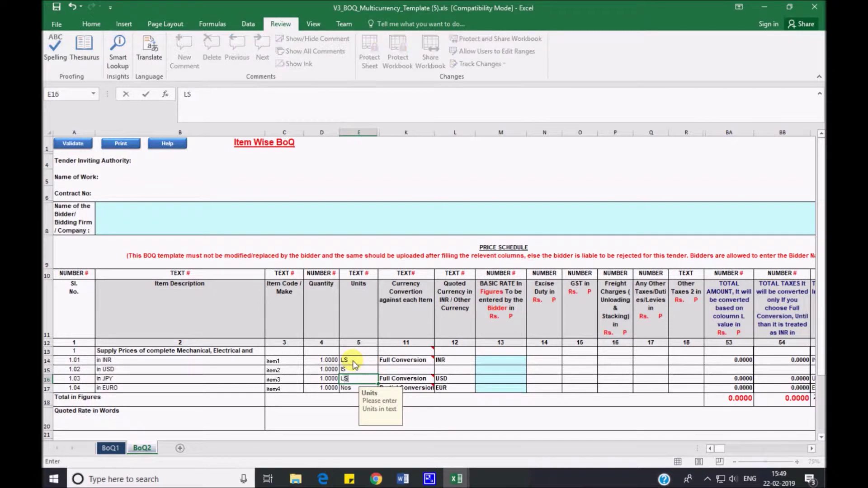
key("Return")
type("LS")
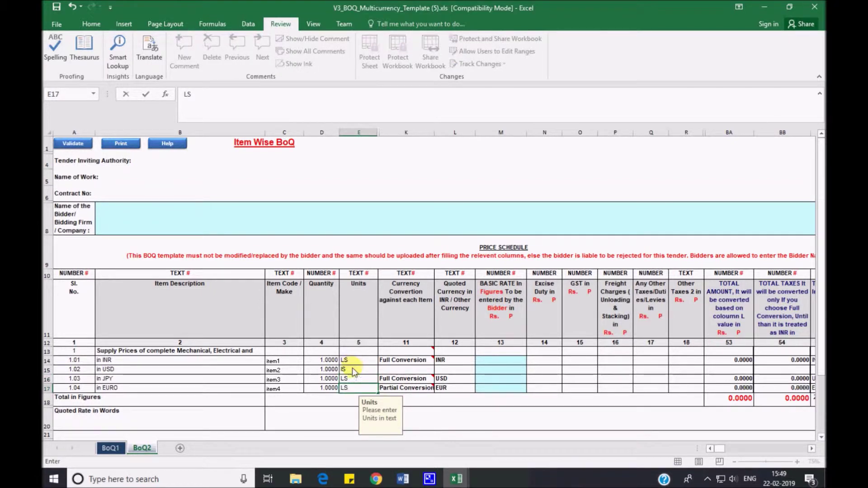
key("Up")
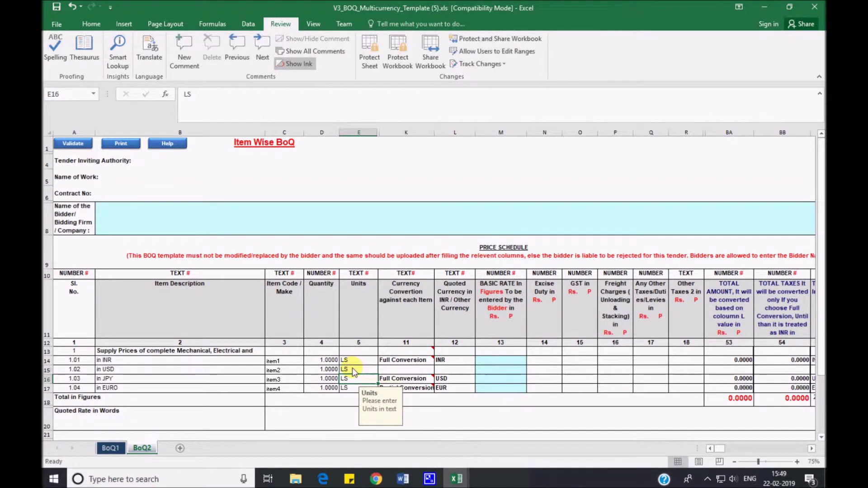
Switch to multicurrency.xlsx and copy the IGST/SGST/CGST Amount text from cell C5.
left_click(616, 380)
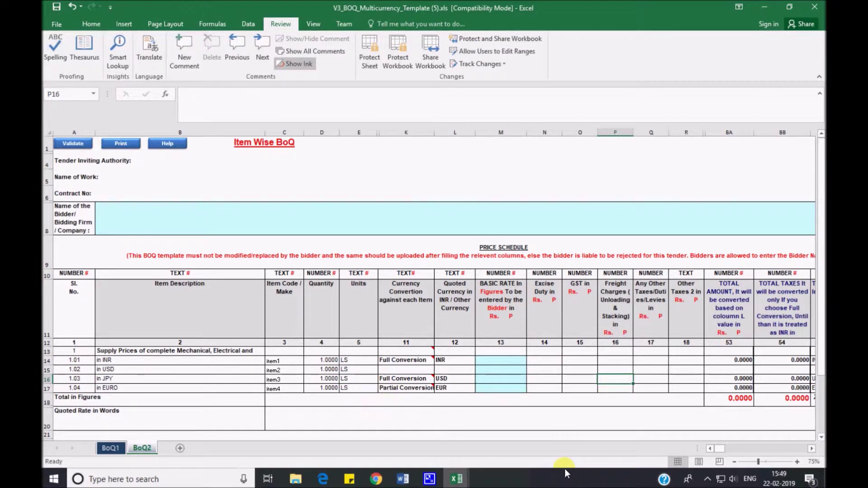
left_click(411, 329)
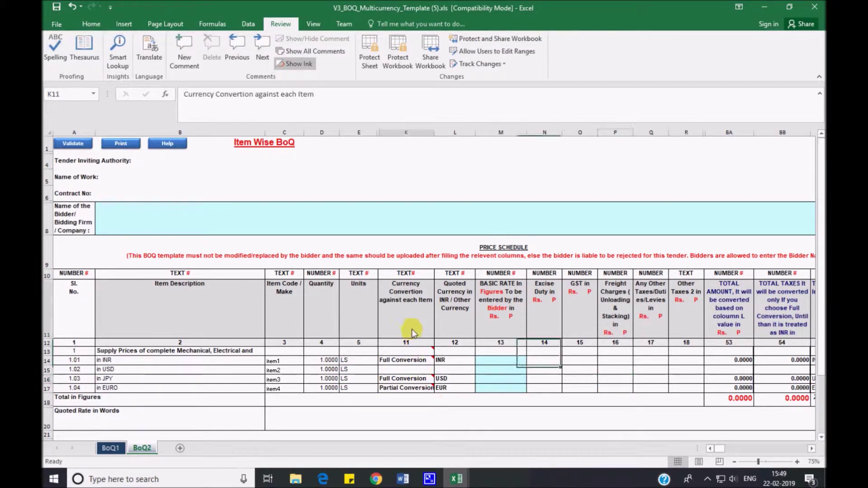
left_click(467, 329)
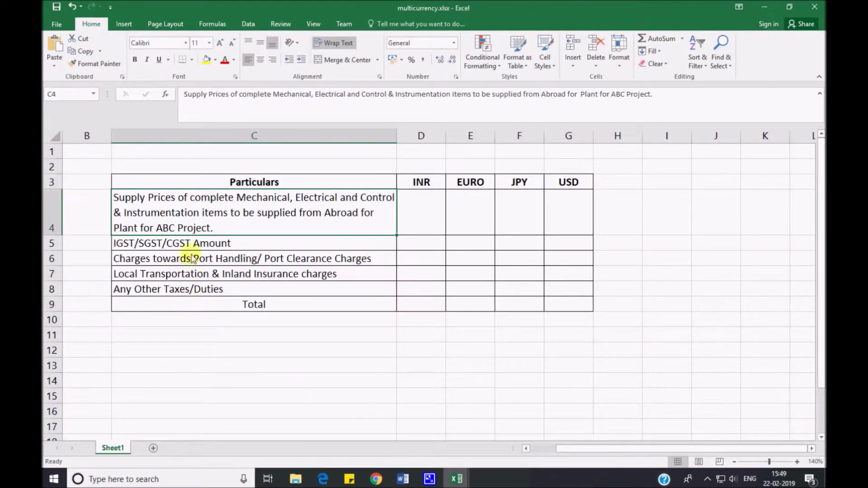
left_click(192, 247)
double_click(233, 244)
left_click_drag(233, 244, 45, 243)
key("Return")
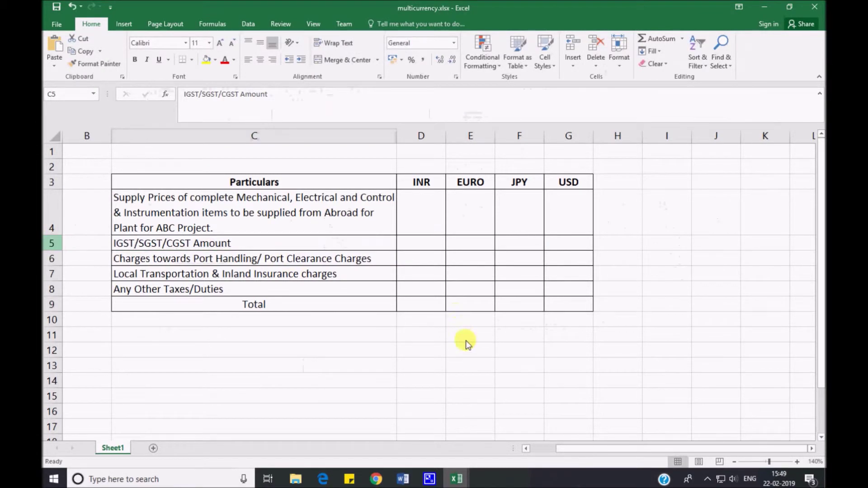
Return to the BoQ template and replace the Excise Duty wording in heading N11 with IGST/SGST/CGST Amount, keeping the Rs. P line.
key("alt+Tab")
left_click(549, 316)
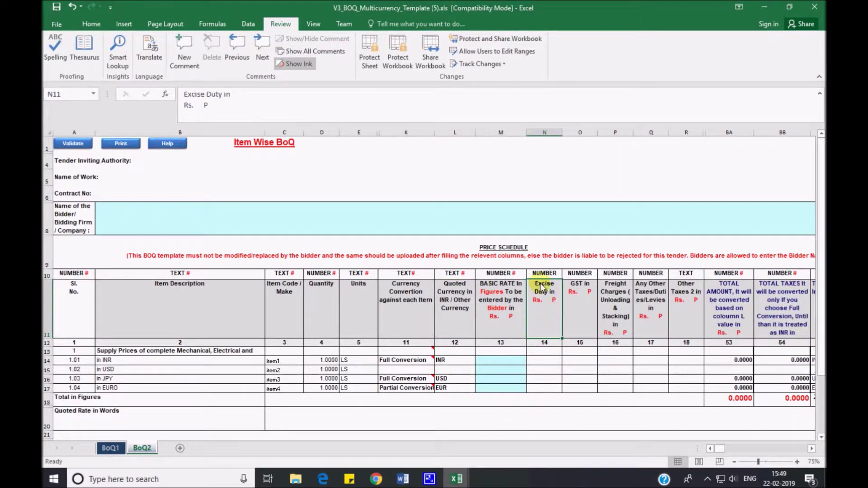
double_click(529, 284)
left_click_drag(529, 284, 557, 295)
key("ctrl+v")
key("Return")
left_click(555, 293)
Switch to multicurrency.xlsx and copy the Charges towards Port Handling/ Port Clearance Charges text from cell C6.
key("alt+Tab")
left_click(184, 264)
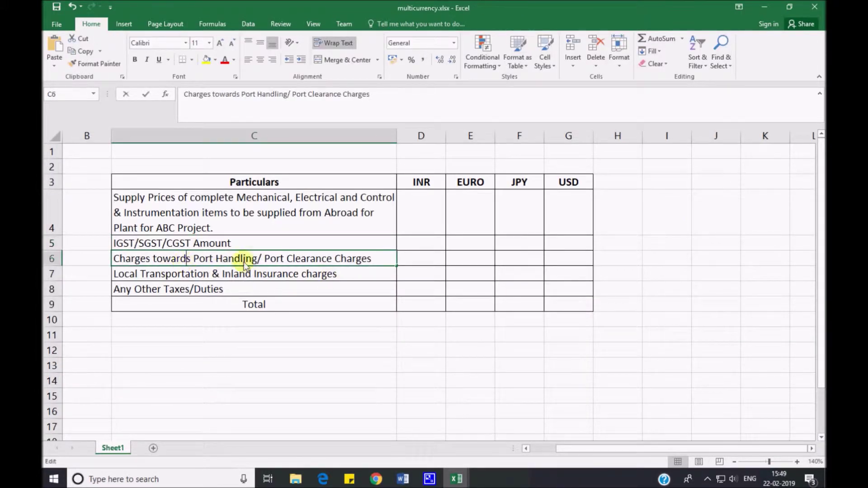
double_click(374, 259)
left_click_drag(374, 258, 71, 263)
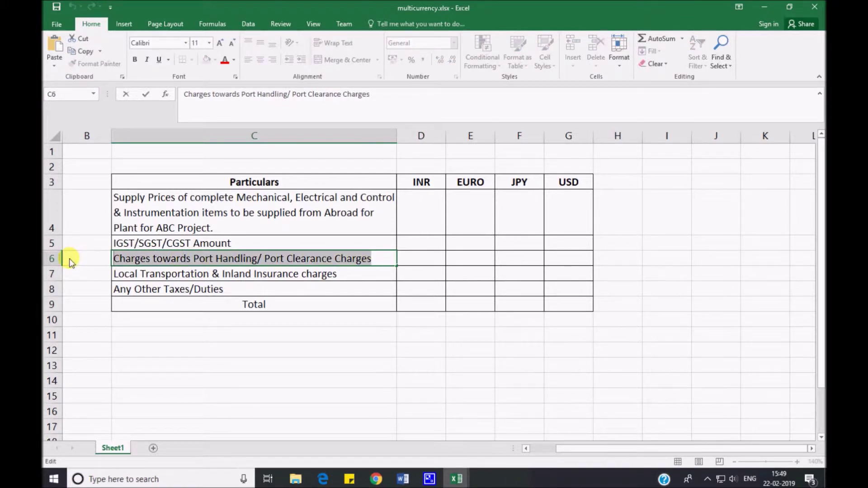
key("ctrl+c")
key("Escape")
Return to the BoQ template and replace the GST wording in heading O11 with the copied port handling charges text.
key("alt+Tab")
double_click(582, 291)
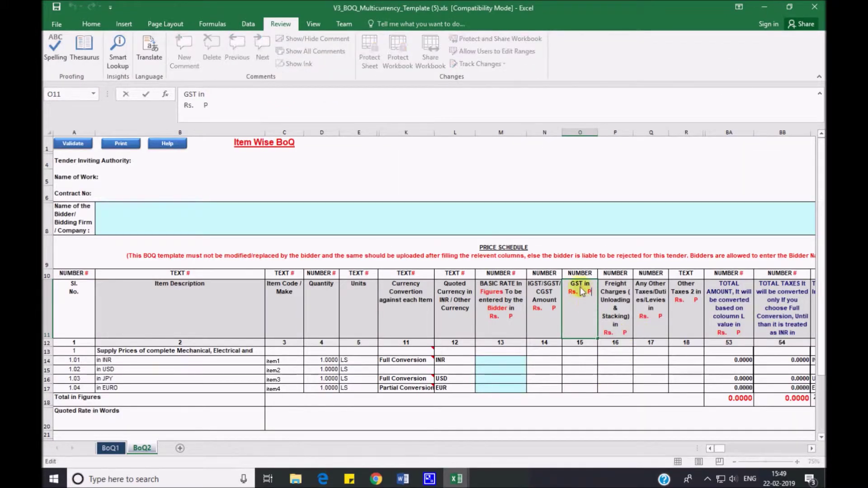
key("ctrl+a")
key("ctrl+v")
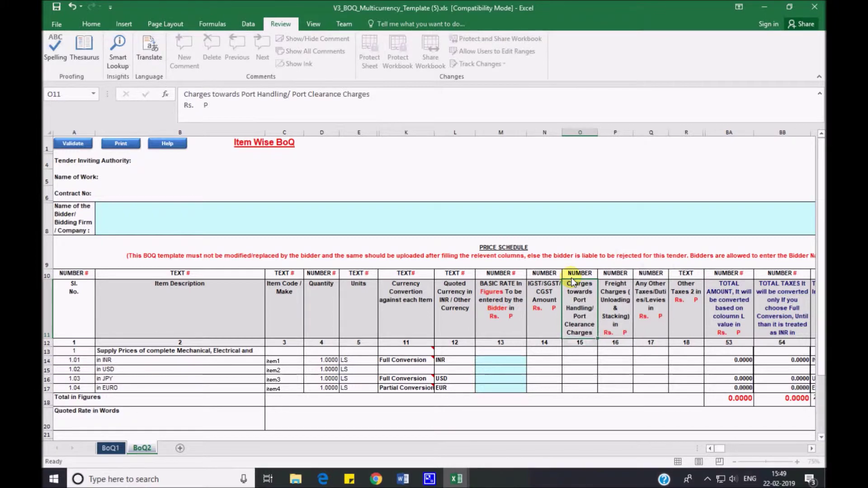
key("Return")
Switch to multicurrency.xlsx and copy the Local Transportation & Inland Insurance charges text from cell C7.
key("alt+Tab")
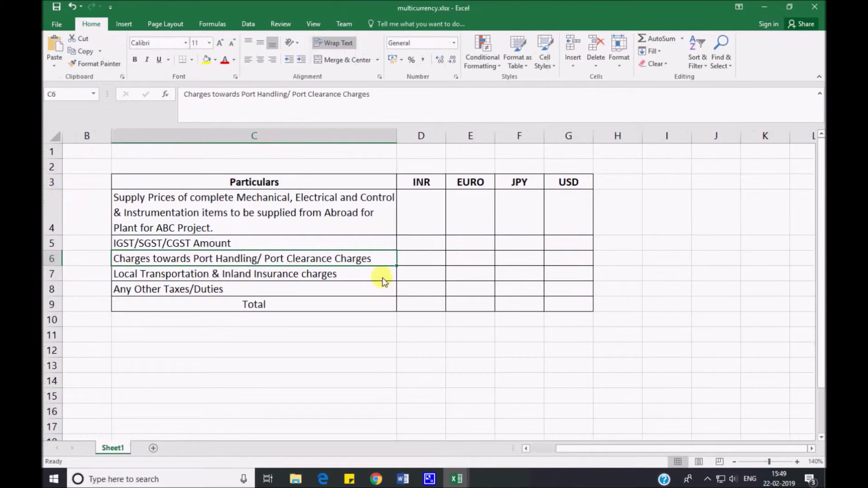
double_click(237, 277)
left_click_drag(339, 276, 44, 279)
key("ctrl+c")
key("Escape")
Return to the BoQ template and replace the Freight Charges wording in heading P11 with the copied local transportation text.
key("alt+Tab")
double_click(614, 295)
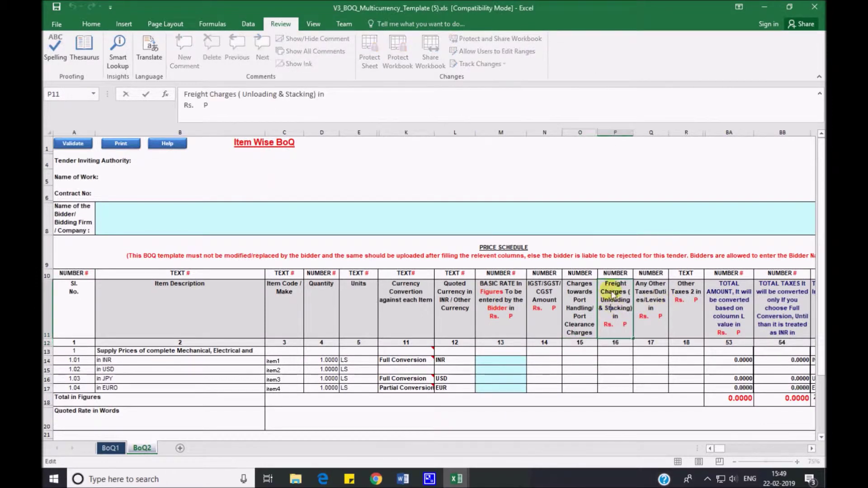
left_click_drag(613, 297, 623, 318)
key("ctrl+v")
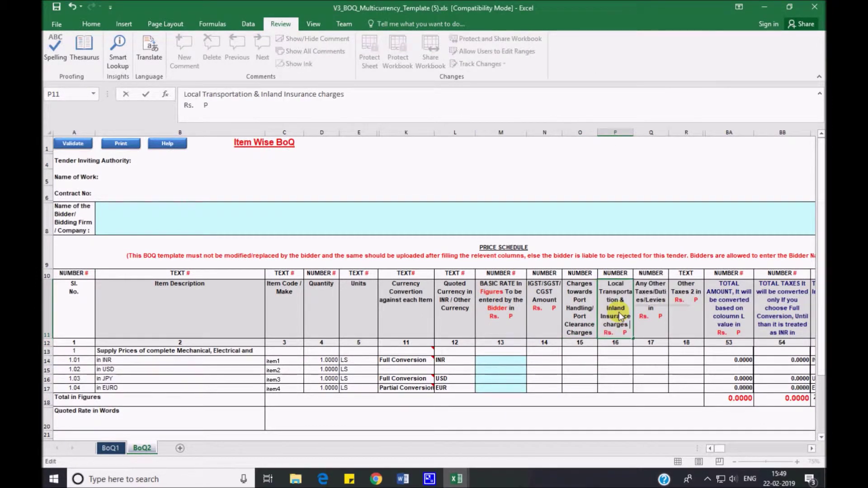
key("Return")
Compare cell C8 of multicurrency.xlsx with the template's Any Other Taxes heading and hide the unneeded Other Taxes 2 column R.
key("alt+Tab")
left_click(167, 294)
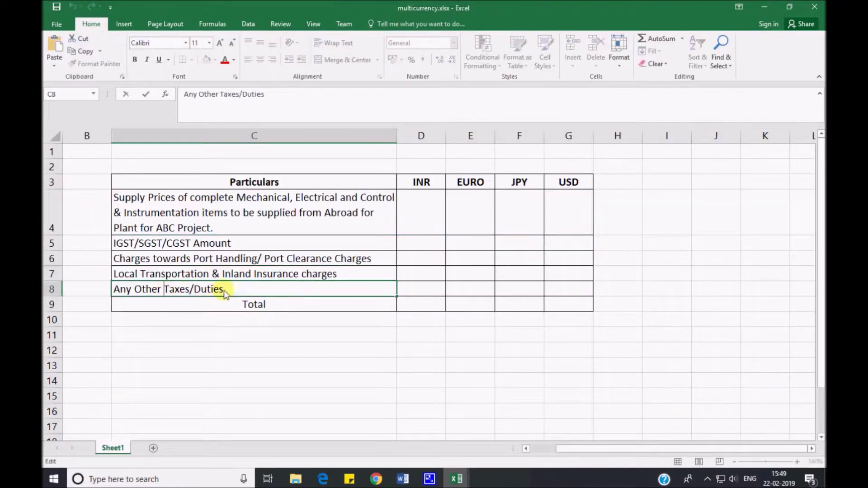
key("alt+Tab")
left_click(651, 312)
left_click(683, 306)
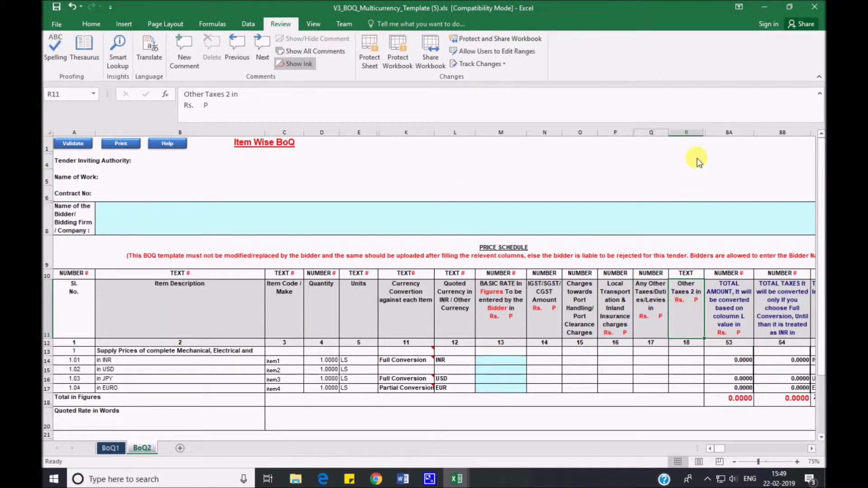
right_click(687, 133)
left_click(711, 275)
left_click(651, 399)
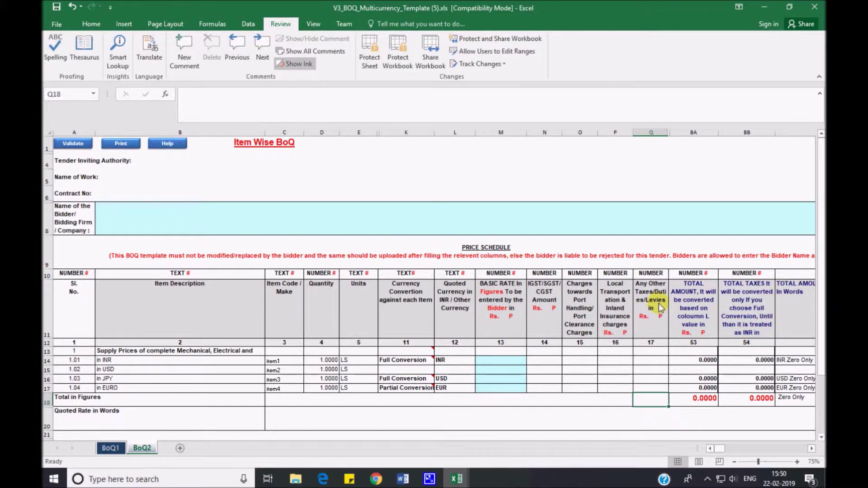
Fill item 1.01's cells from currency conversion (K14) through total amount in words (BC14) down into row 15 for item 1.02.
mouse_move(405, 365)
left_click_drag(404, 365, 707, 374)
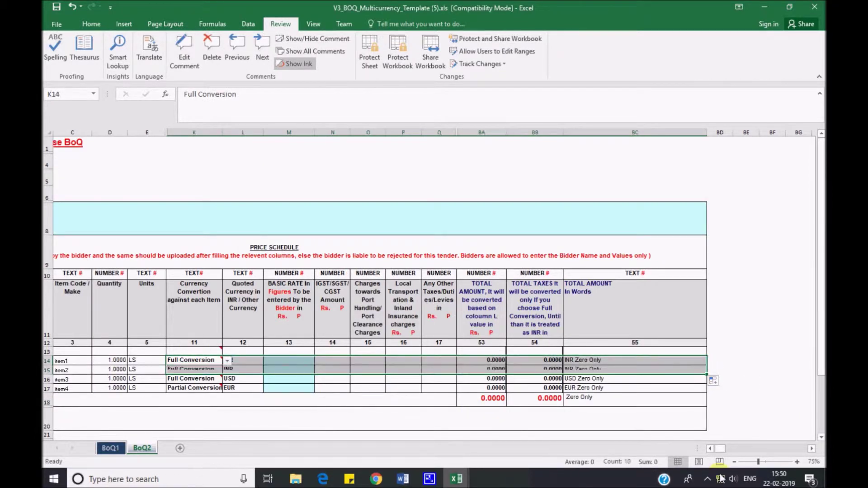
left_click(711, 449)
left_click(711, 449)
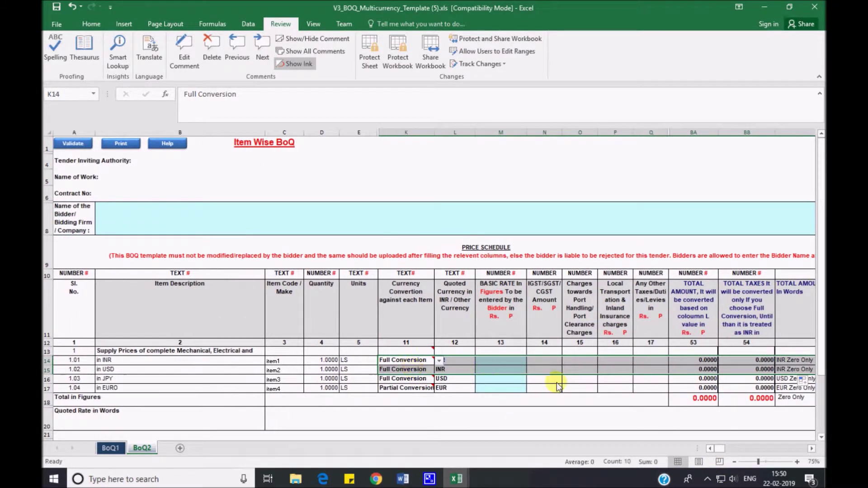
left_click(558, 382)
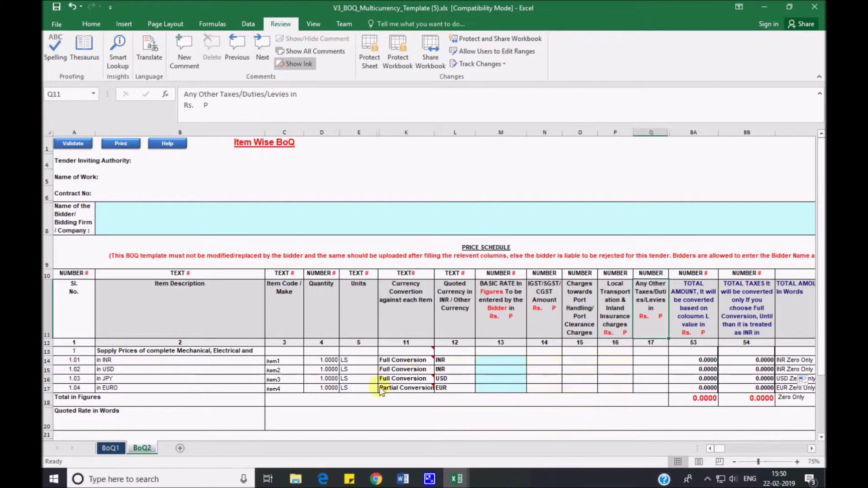
Examine the Full Conversion and Partial Conversion comments on cells K14 and K17, and the basic rate and total taxes cells of item 1.01.
mouse_move(415, 365)
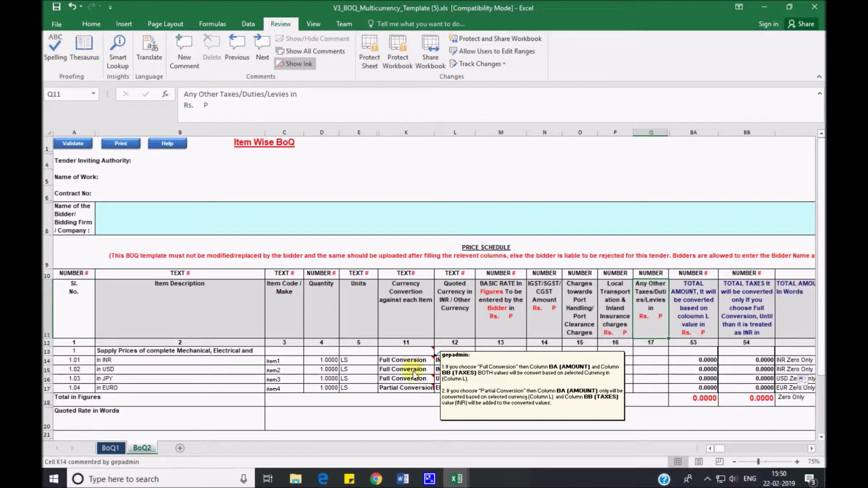
mouse_move(413, 392)
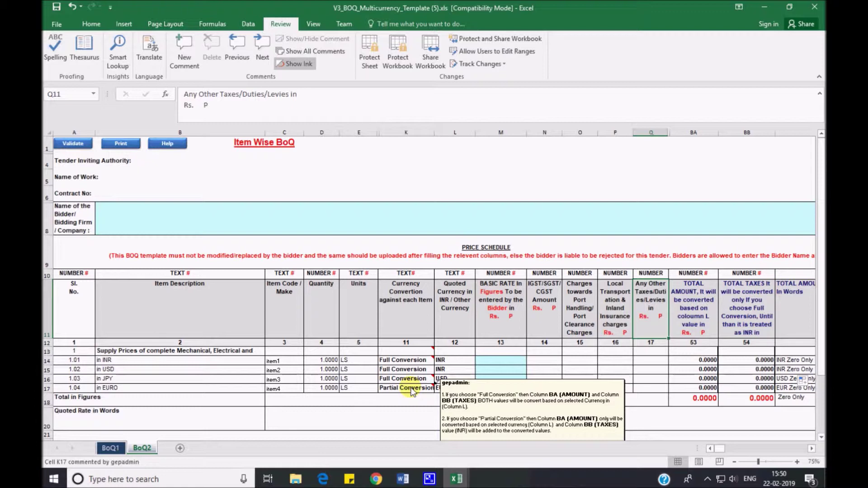
left_click(494, 364)
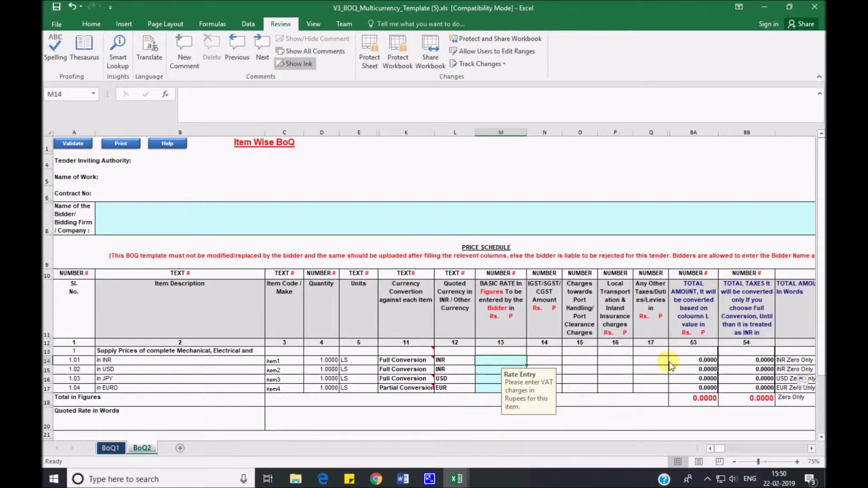
left_click(746, 364)
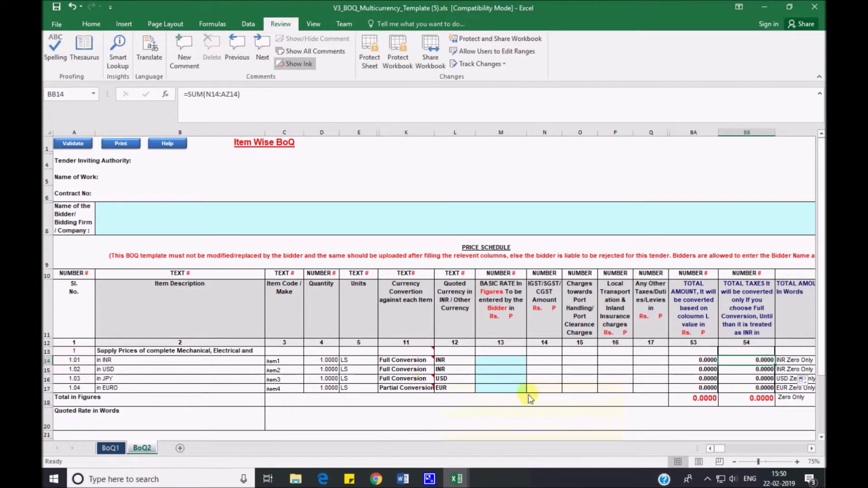
Set the currency conversion in K14:K17 to Partial Conversion for items 1.01 to 1.04.
left_click(508, 391)
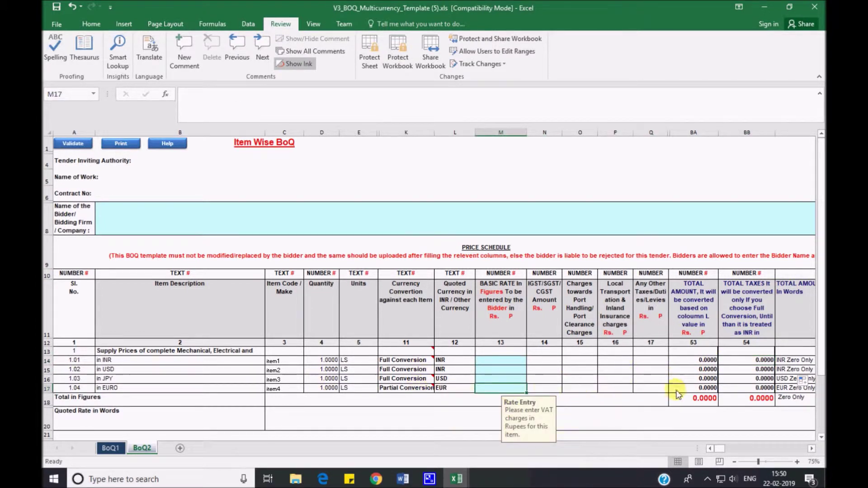
left_click(429, 369)
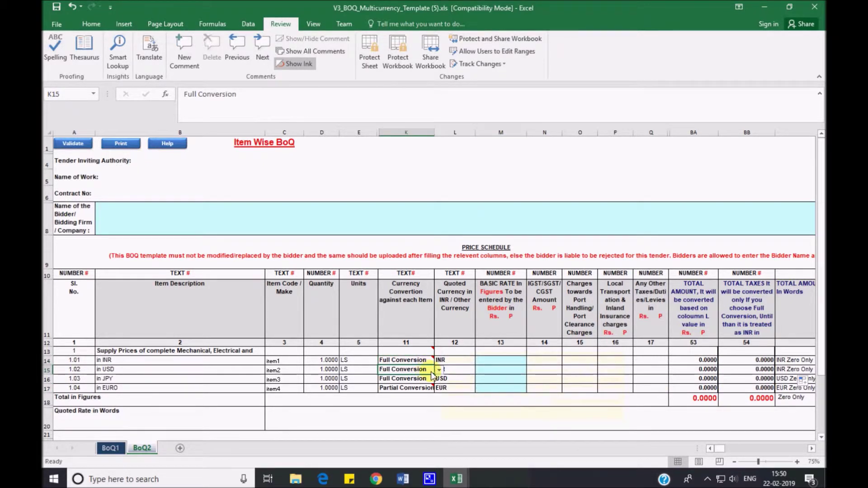
key("Up")
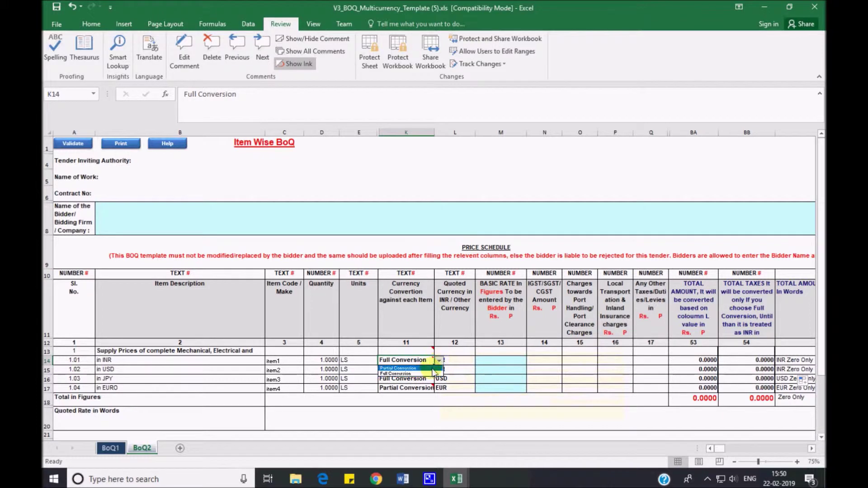
left_click_drag(429, 375, 431, 363)
left_click(439, 360)
left_click(423, 375)
left_click(423, 372)
left_click(440, 370)
left_click(402, 385)
left_click(429, 380)
left_click(439, 379)
left_click(403, 386)
left_click(428, 389)
left_click(439, 390)
left_click(431, 396)
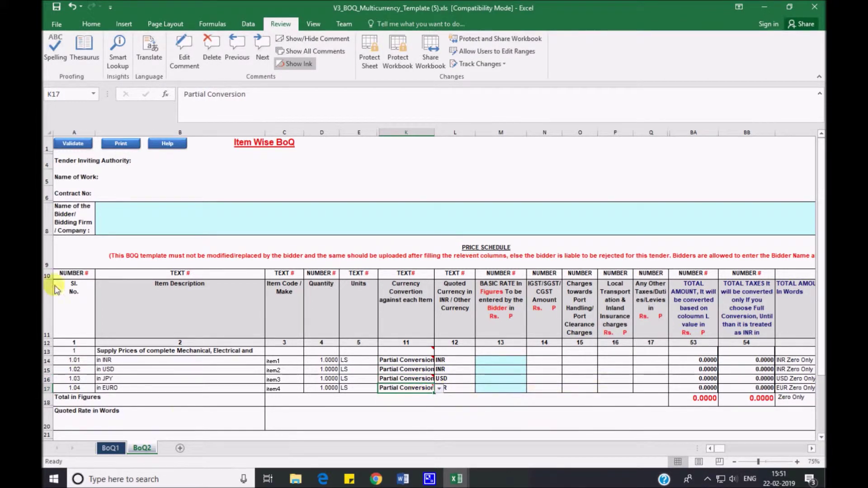
left_click(549, 413)
Set the quoted currency to USD for item 1.02, JPY for item 1.03 and EUR for item 1.04.
left_click(461, 361)
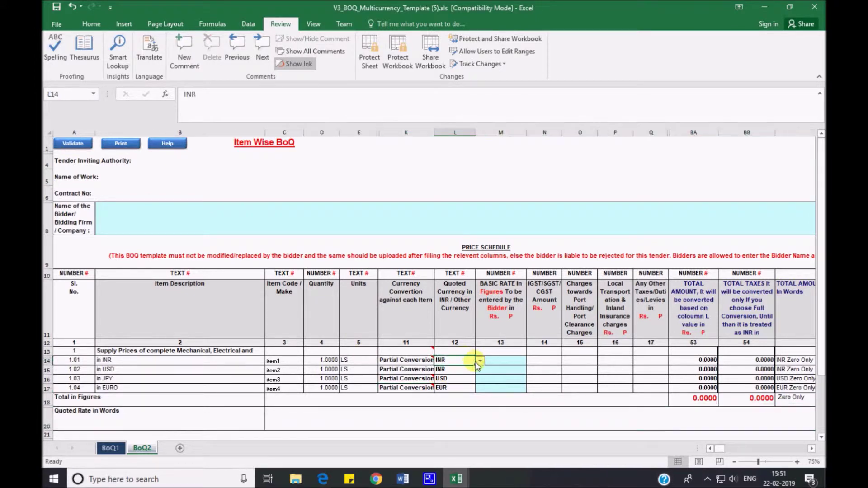
left_click(470, 370)
left_click(479, 371)
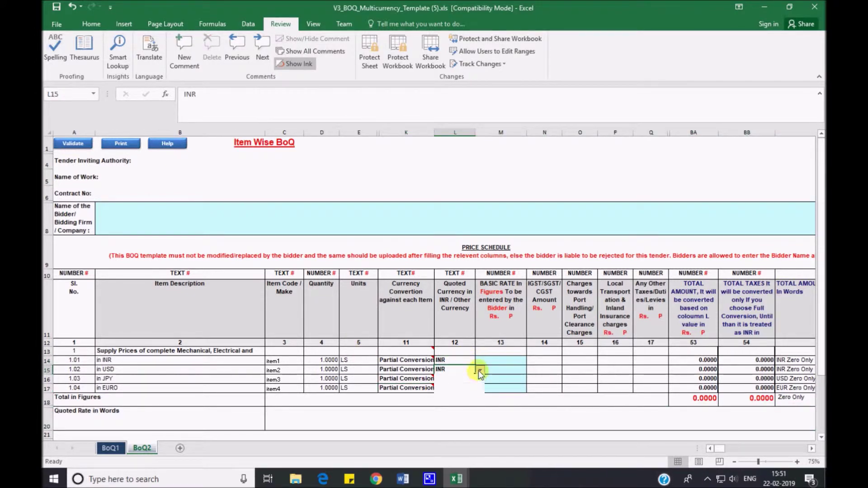
left_click(463, 384)
left_click(466, 379)
left_click(480, 379)
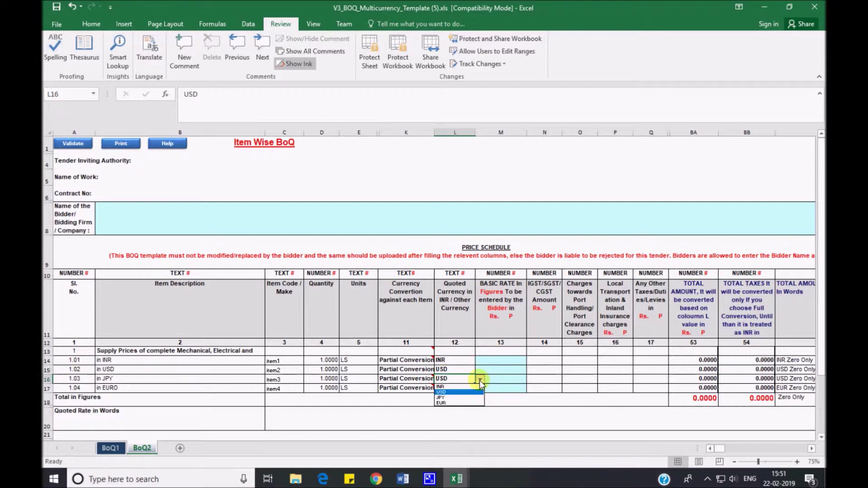
left_click(470, 400)
left_click(465, 388)
left_click(479, 388)
left_click(466, 403)
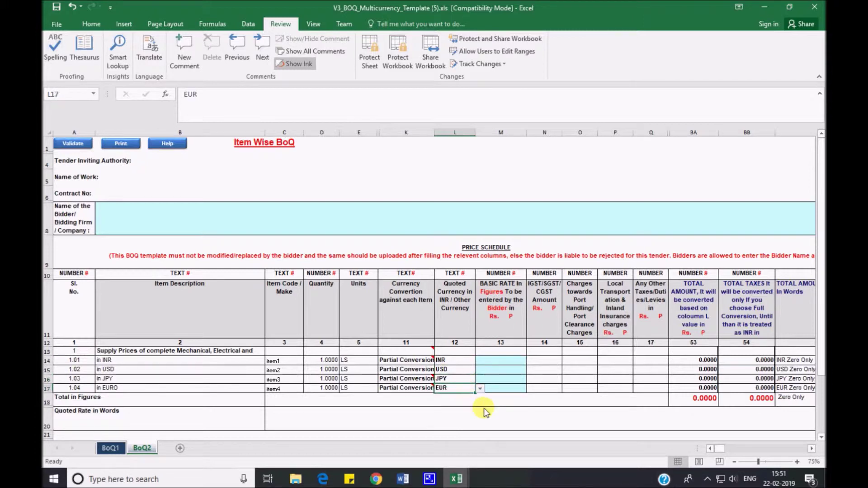
left_click(639, 412)
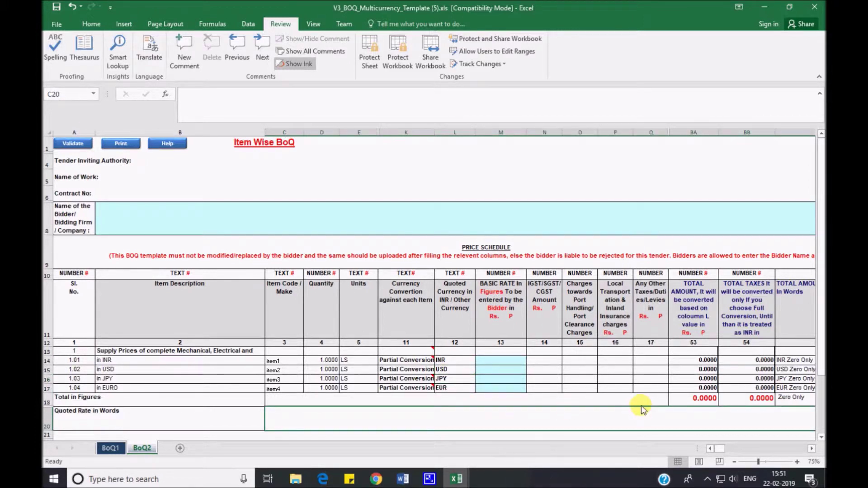
Run the template's validation on both BoQ sheets and acknowledge its messages.
left_click(73, 144)
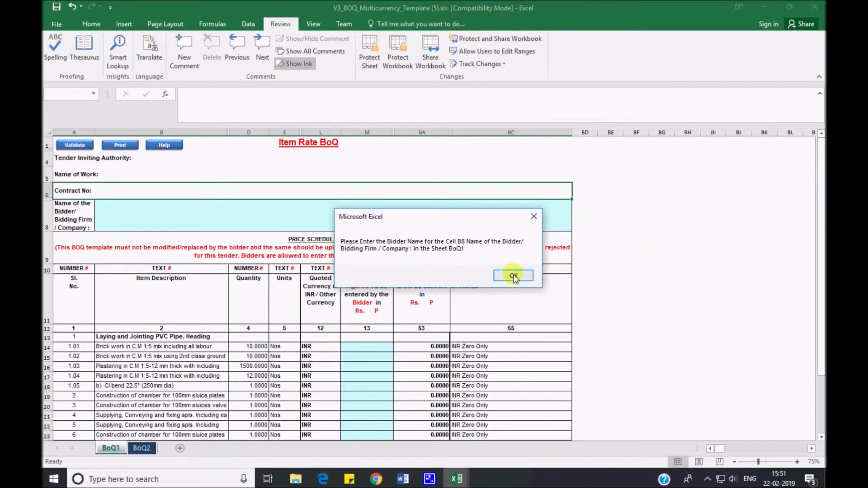
left_click(514, 275)
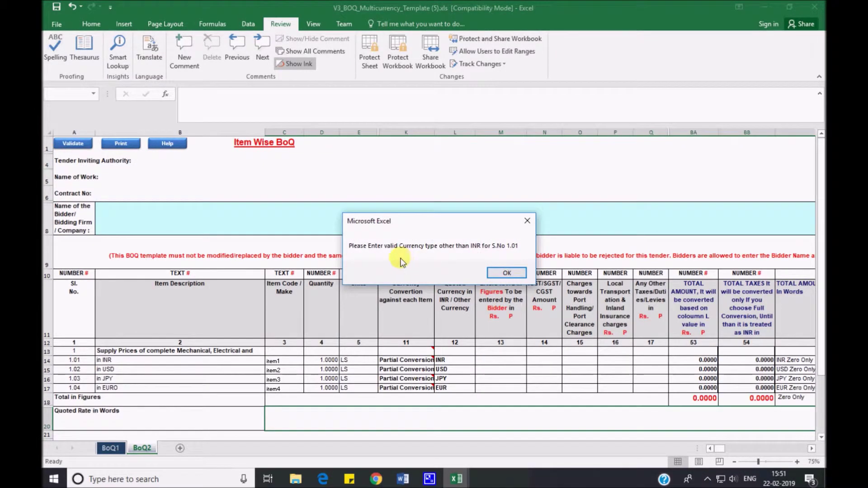
left_click(513, 271)
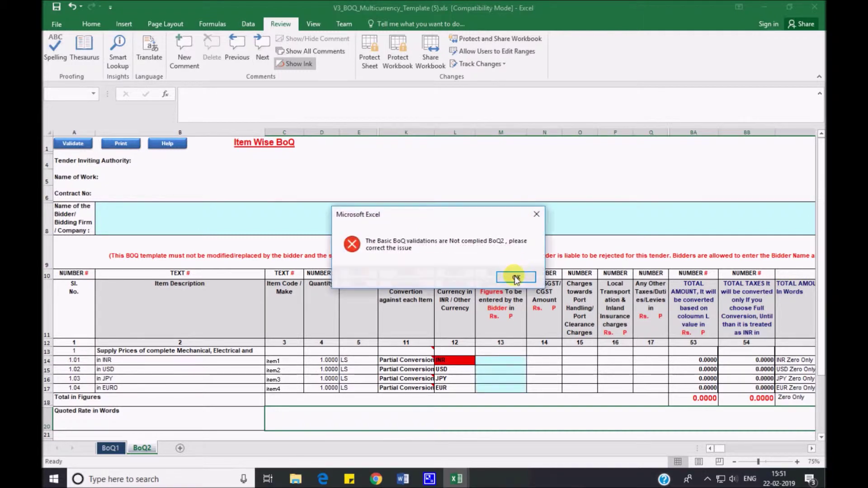
left_click(516, 274)
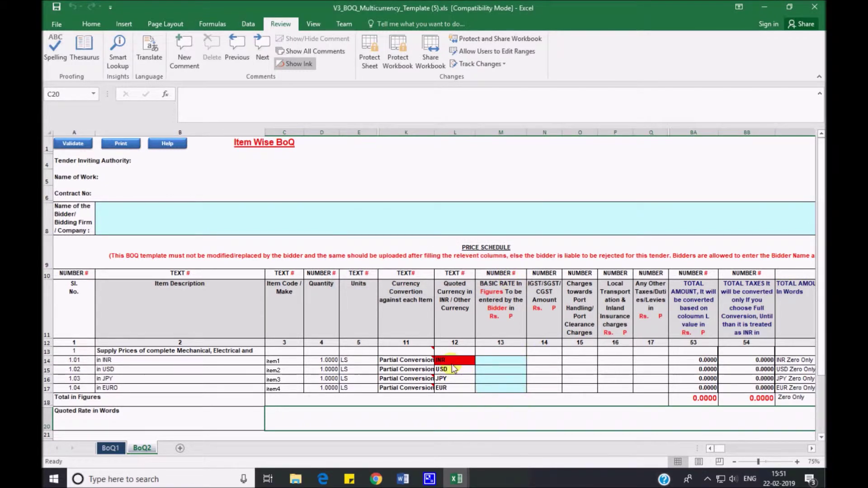
Enter 100 as the basic rate for item 1.01 in cell M14.
left_click(507, 361)
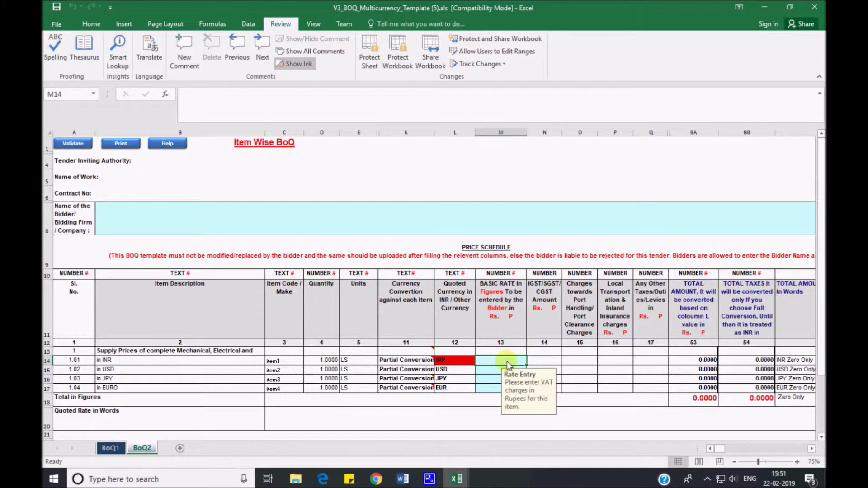
type("100")
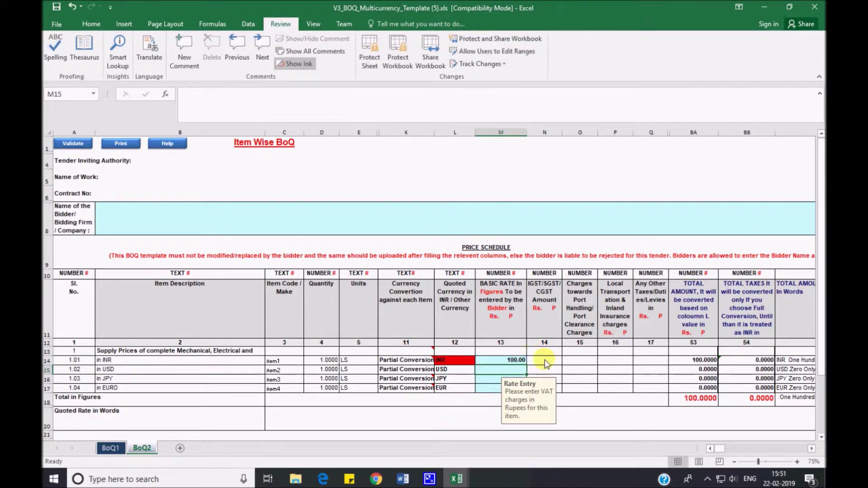
left_click(549, 360)
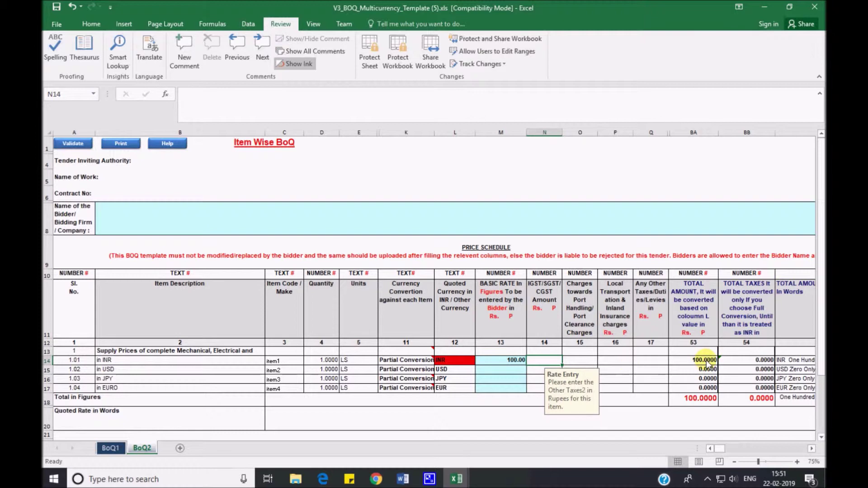
Change item 1.01's currency conversion to Full Conversion and validate the BoQ sheets again.
left_click(425, 362)
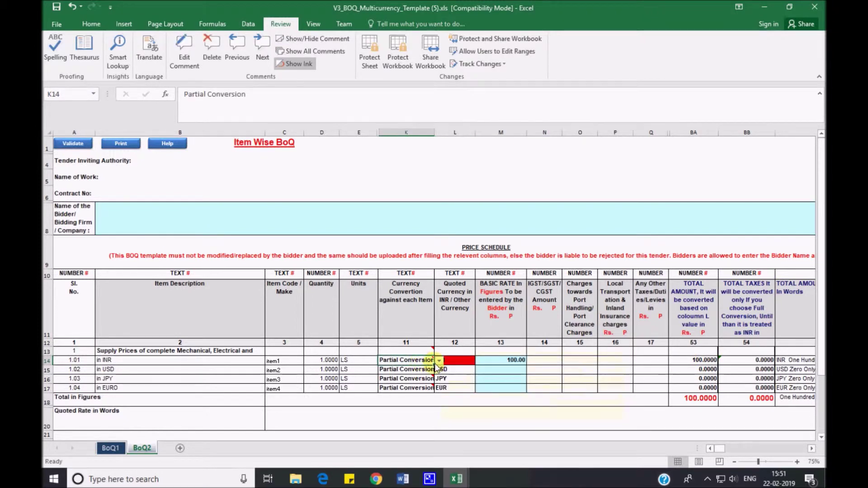
left_click(438, 363)
left_click(409, 370)
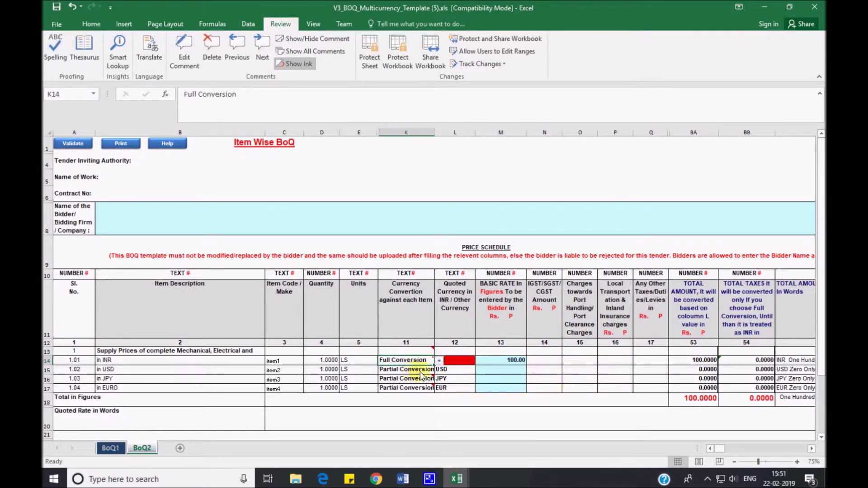
left_click(514, 390)
left_click(71, 144)
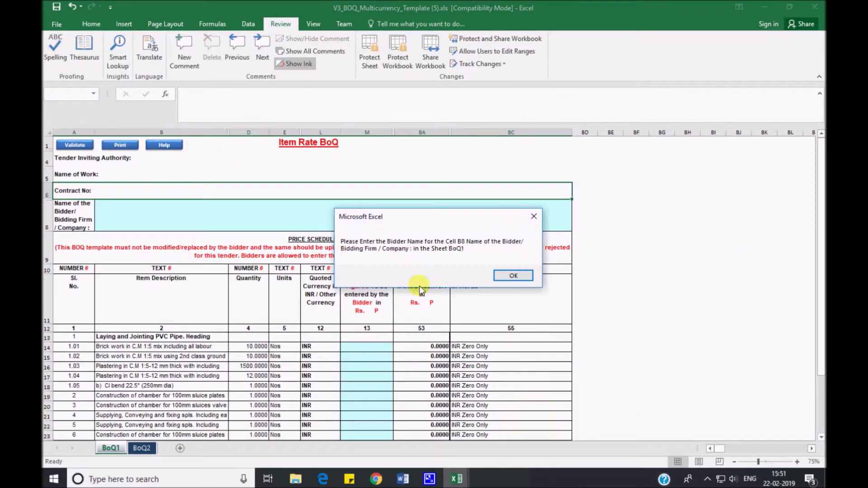
left_click(520, 279)
left_click(520, 279)
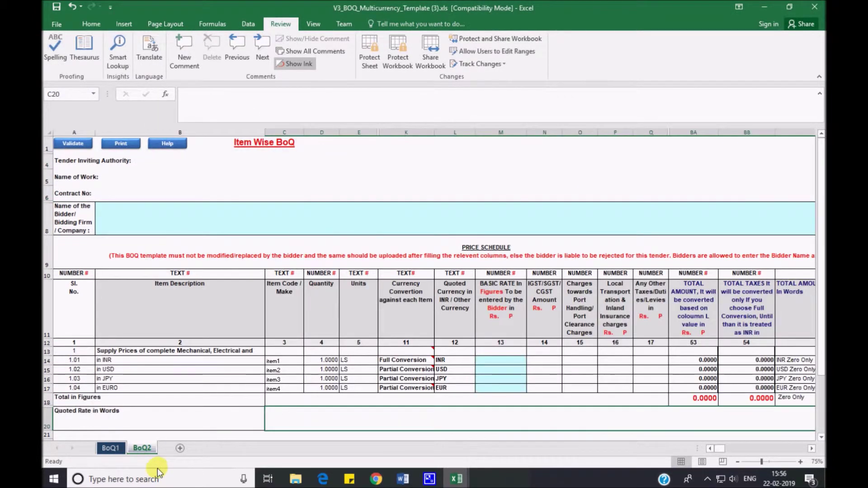
Delete the Item Rate sheet BoQ1 and rename the remaining Item Wise sheet from BoQ2 to BoQ1.
left_click(108, 448)
right_click(110, 448)
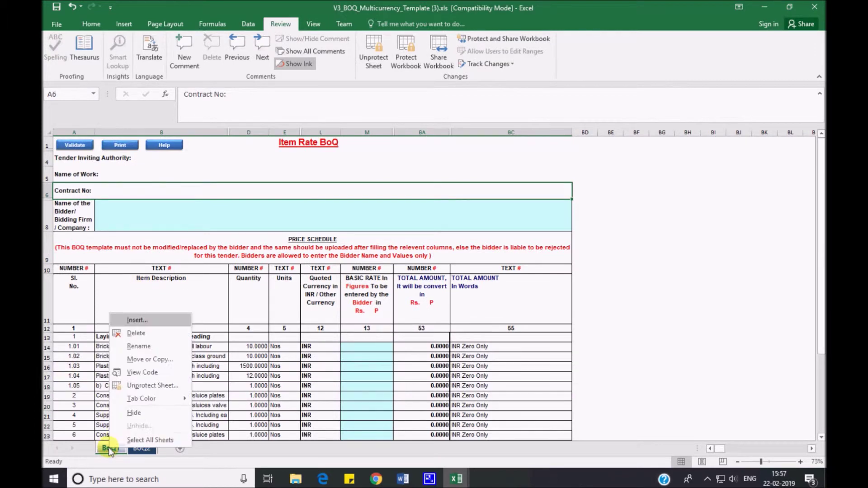
left_click(136, 333)
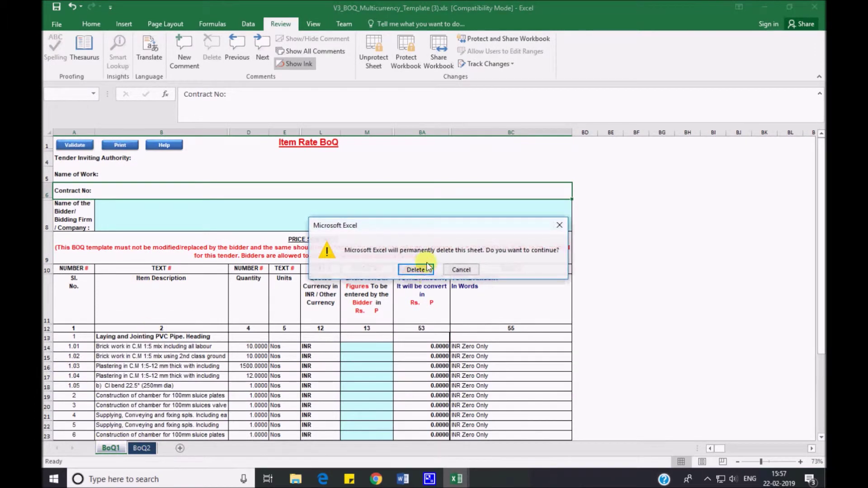
left_click(422, 268)
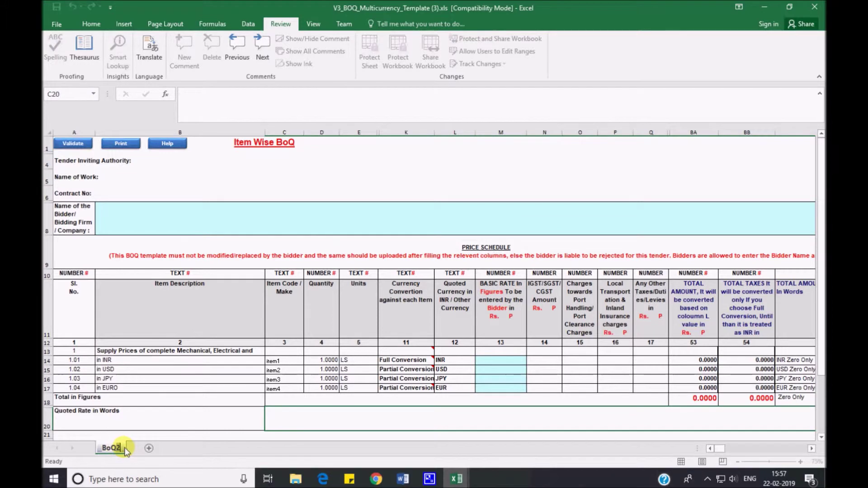
key("BackSpace")
type("1")
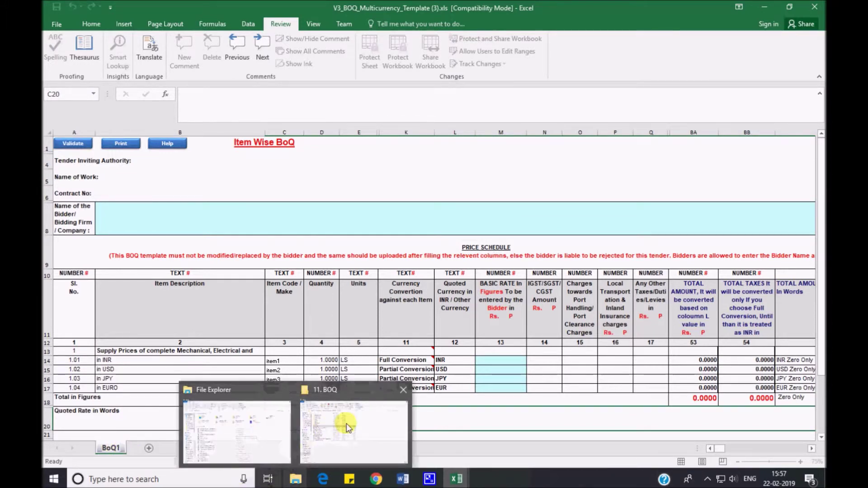
left_click(398, 305)
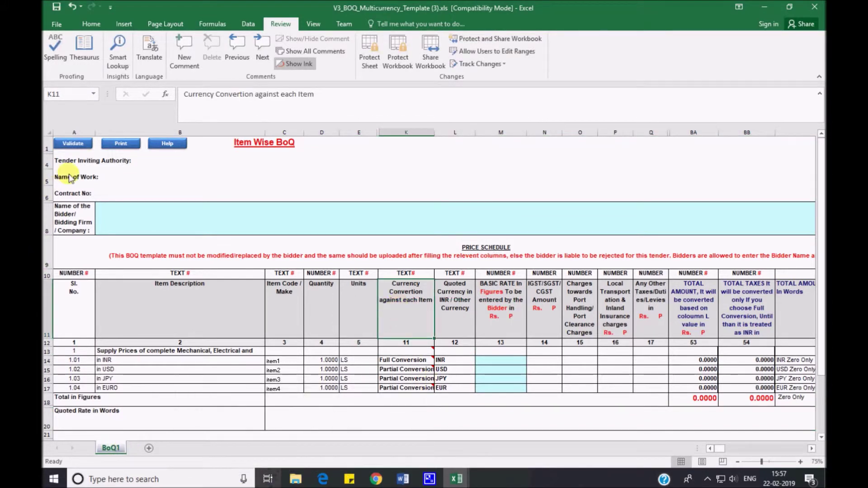
Validate the workbook with only the renamed Item Wise sheet and acknowledge the messages.
left_click(74, 150)
left_click(512, 277)
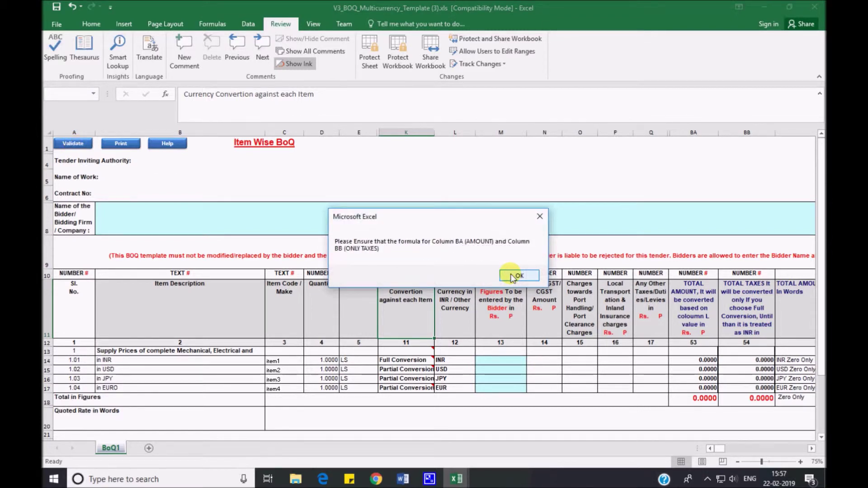
left_click(513, 277)
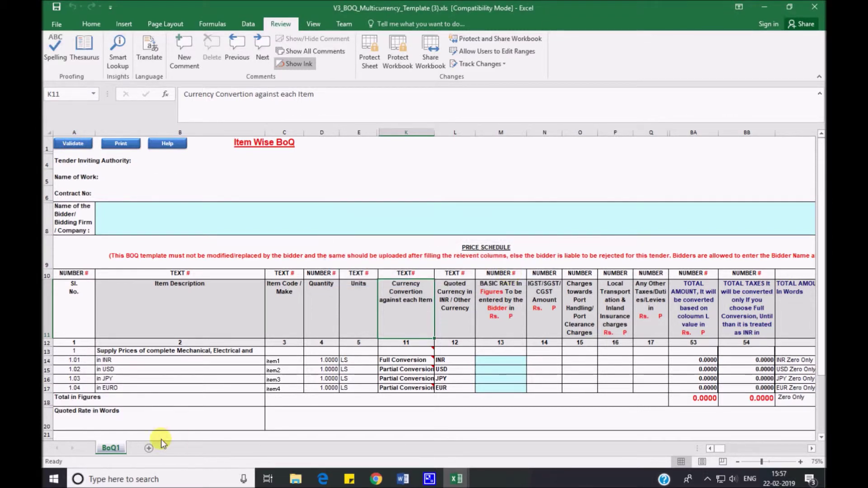
Try validating the workbook with its only sheet named BoQ2, and restore the sheet name to BoQ1.
left_click(117, 449)
type("BoQ2")
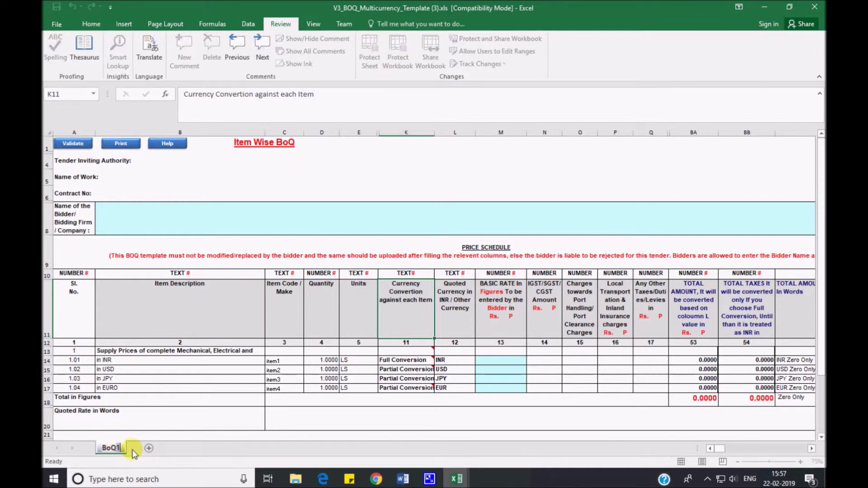
left_click(186, 400)
left_click(83, 147)
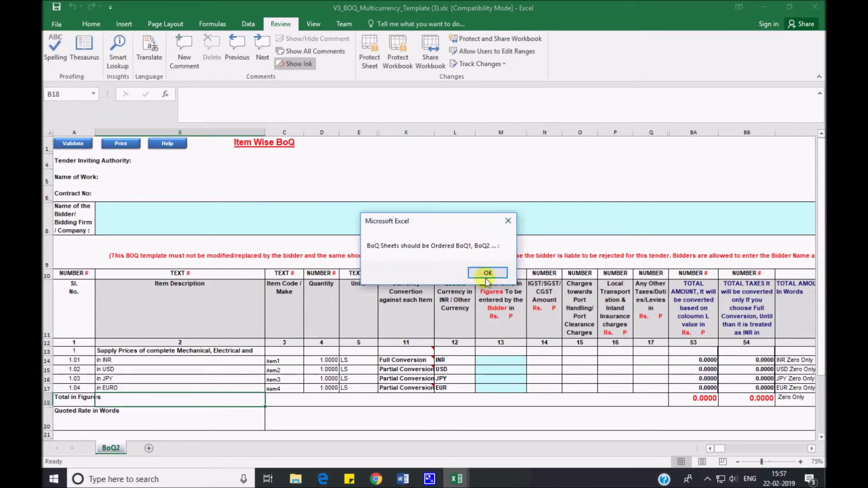
left_click(491, 273)
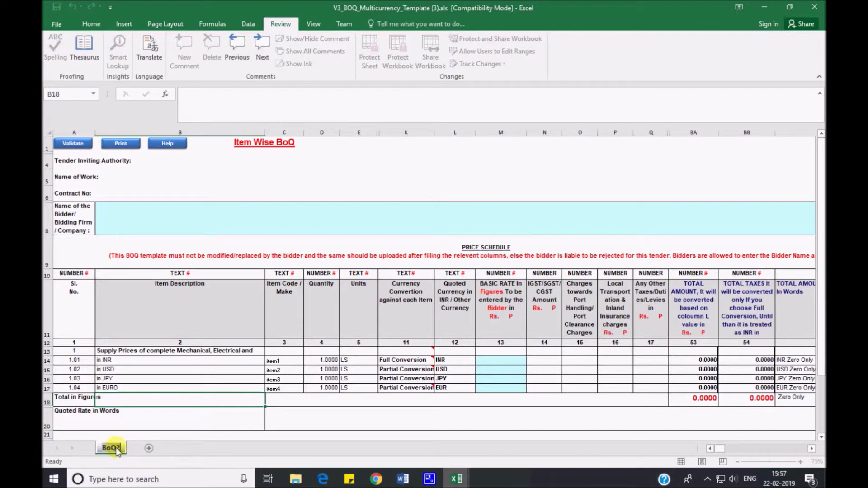
left_click(366, 344)
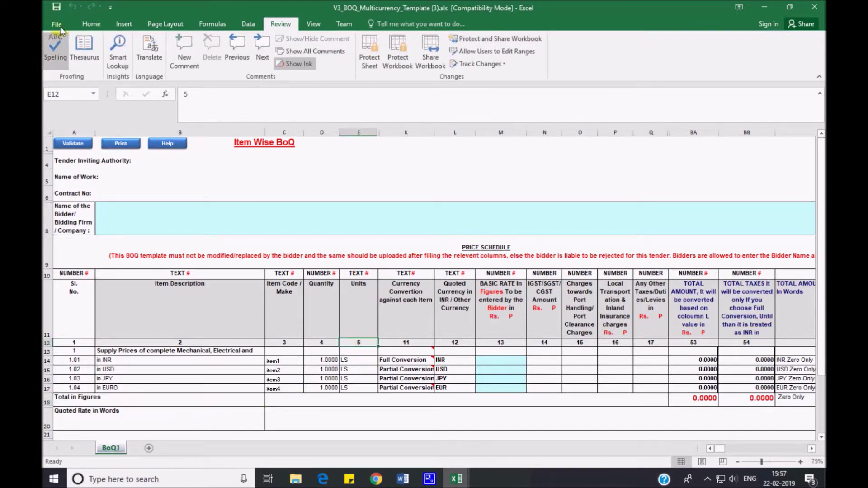
Validate the BoQ1 sheet once more and save the workbook in its current .xls format, continuing past the compatibility check.
left_click(83, 144)
left_click(527, 275)
left_click(528, 275)
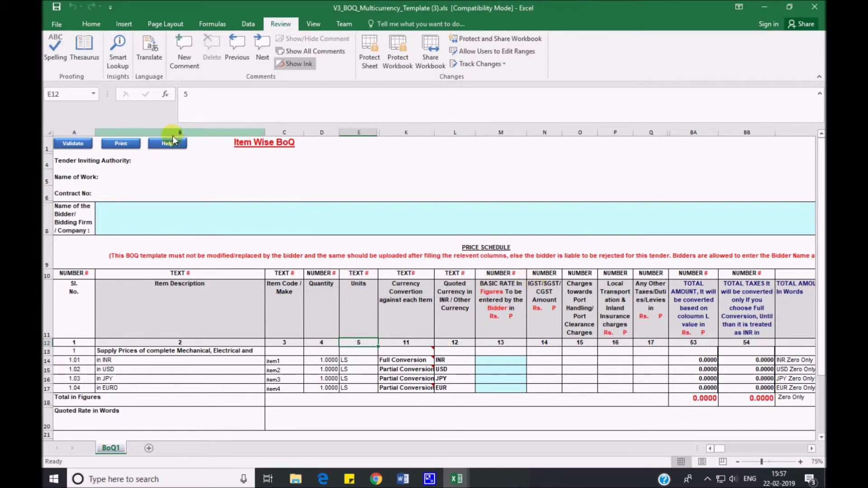
left_click(58, 12)
left_click(511, 275)
left_click(510, 276)
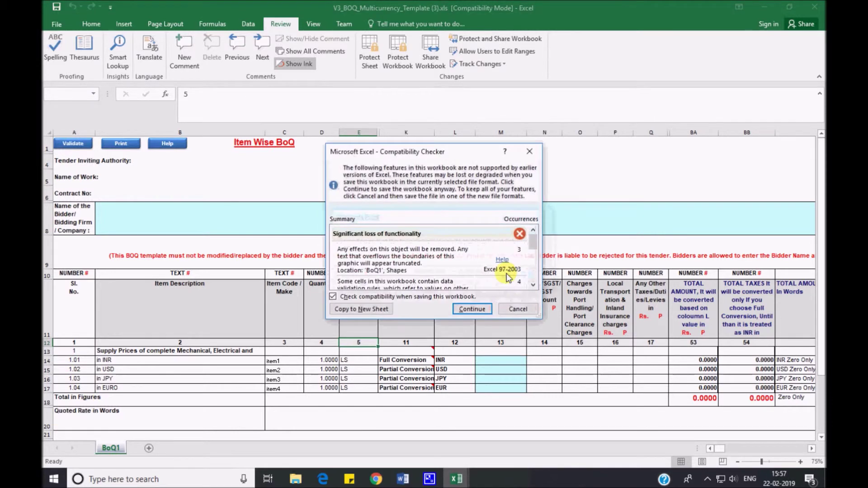
left_click(472, 307)
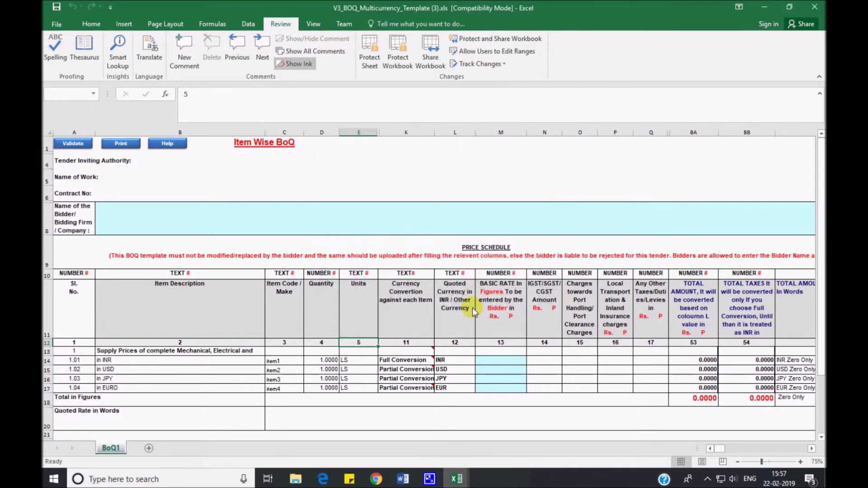
left_click(400, 308)
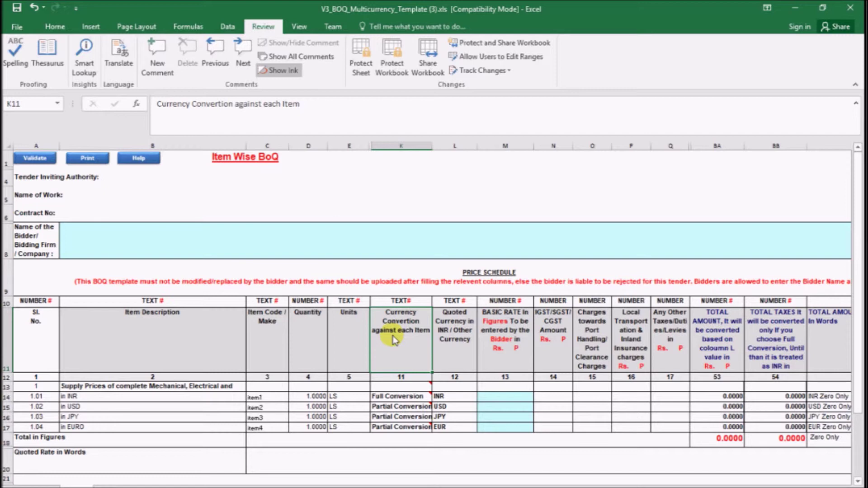